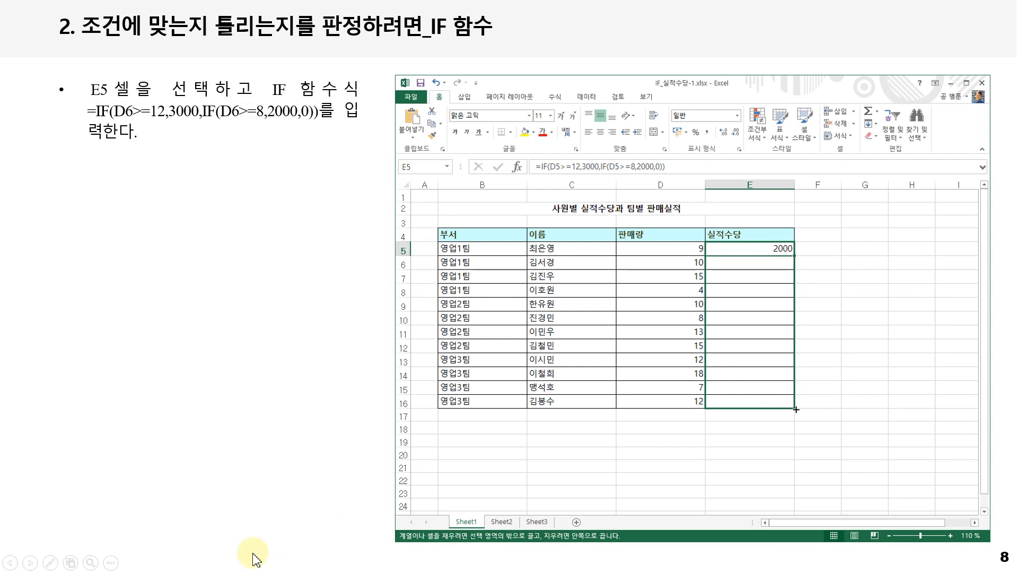
Switch to the Excel workbook and change both D6 references in cell E5's nested IF formula to D5
left_click(74, 542)
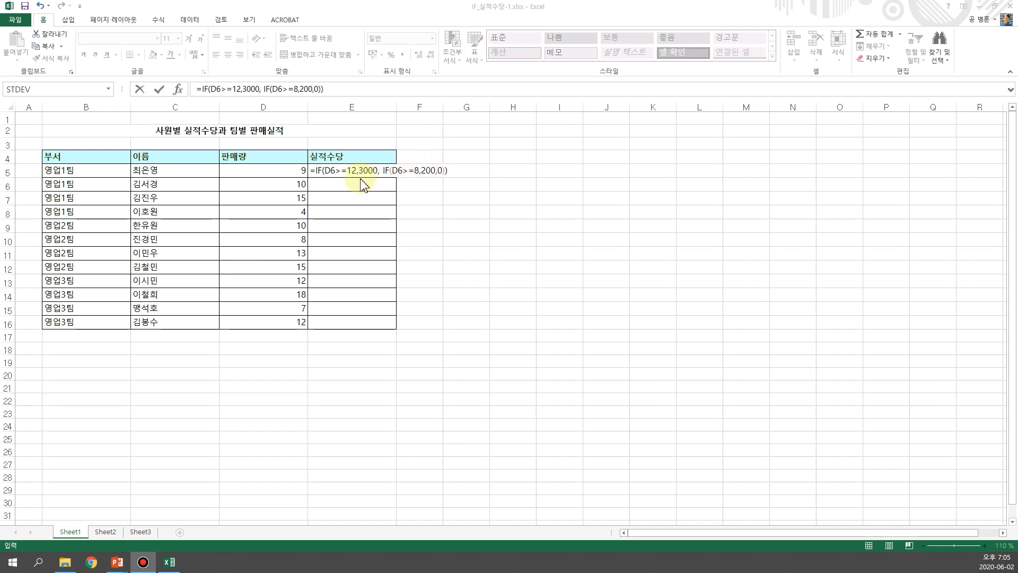
left_click(334, 172)
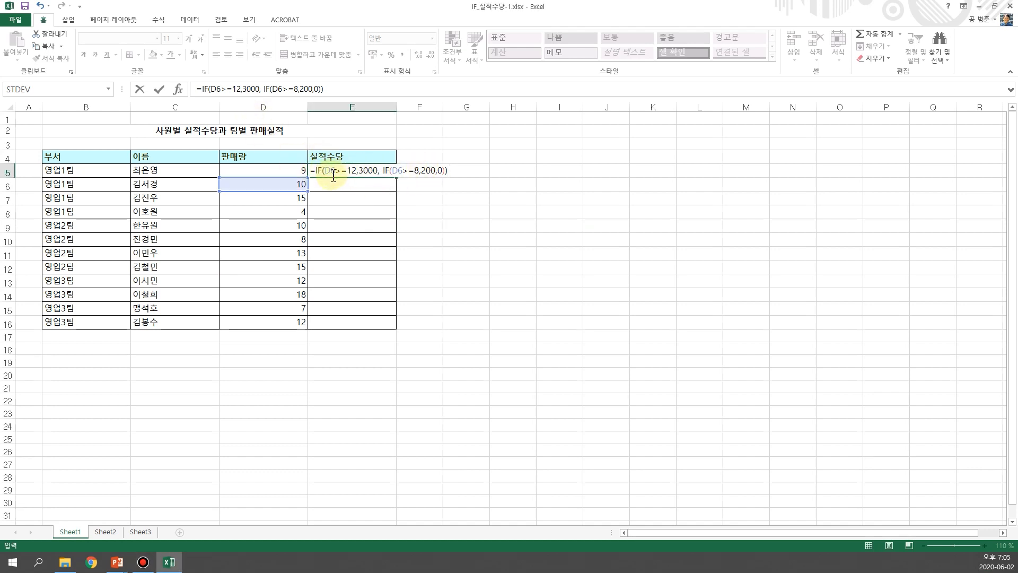
type("5")
left_click(333, 170)
key("BackSpace")
type("5")
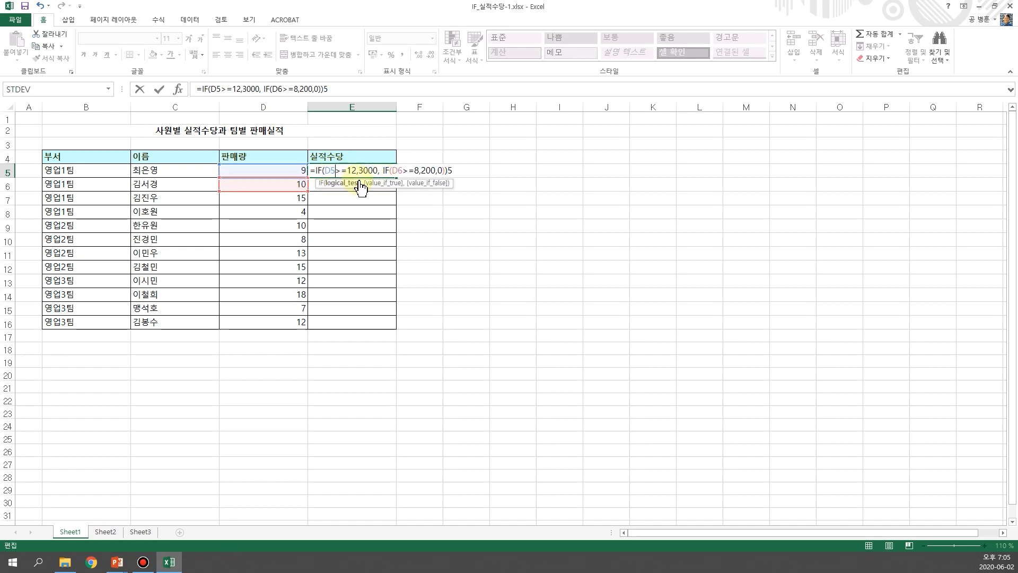
left_click(402, 173)
key("BackSpace")
type("5")
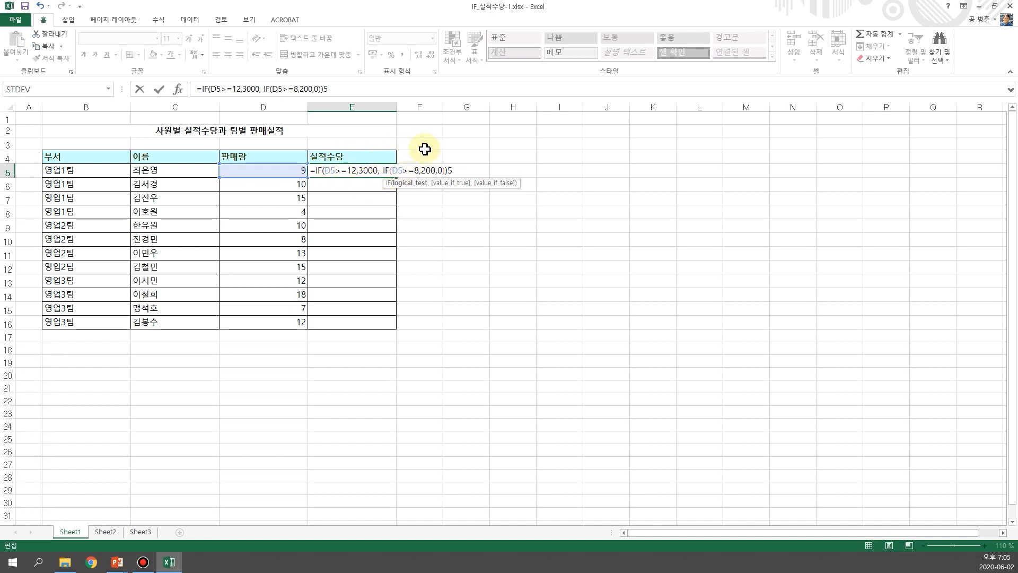
Remove the stray 5 at the end of E5's formula and set the second IF's true value to 2000
left_click(450, 171)
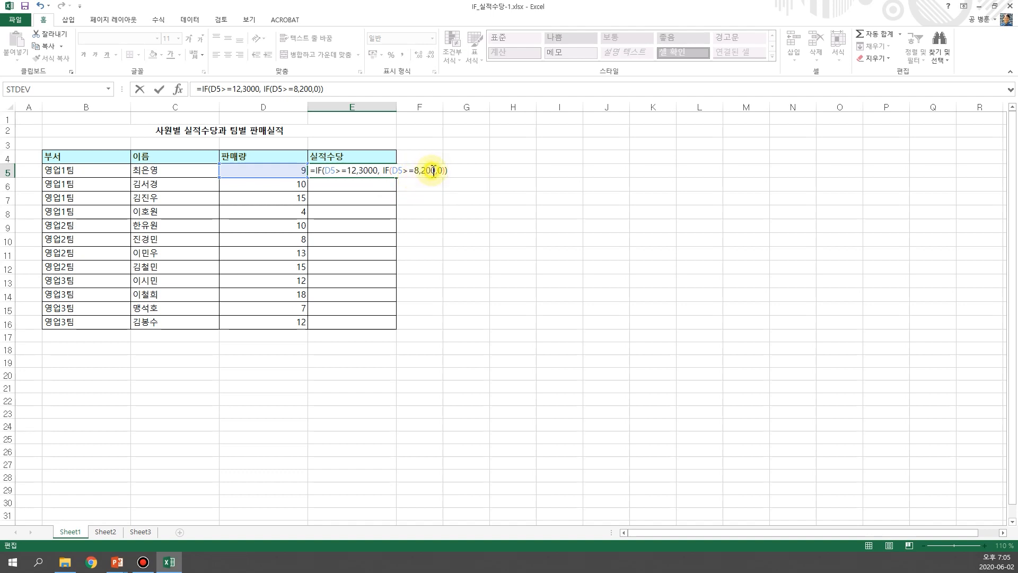
left_click(432, 171)
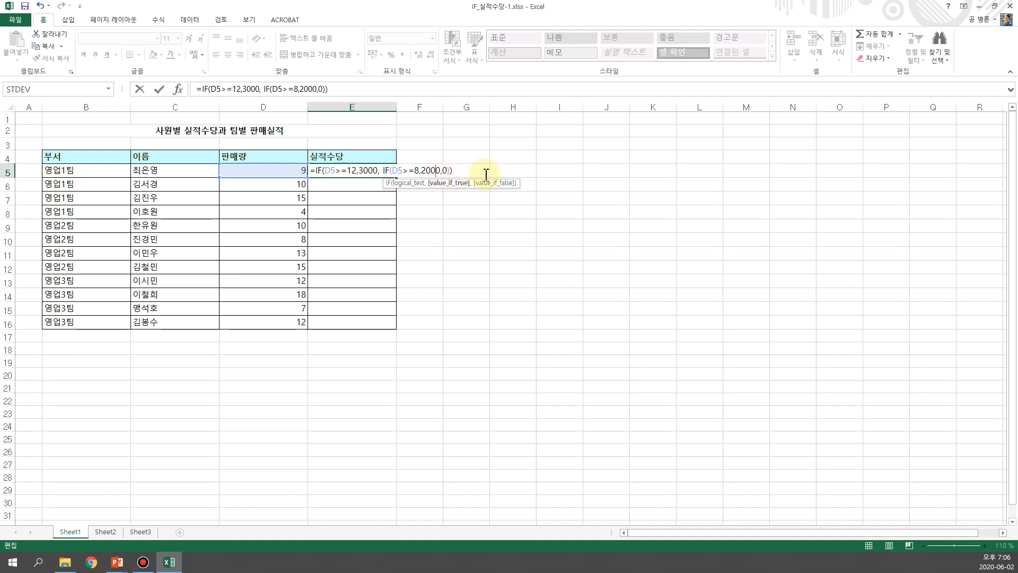
key("Return")
key("Tab")
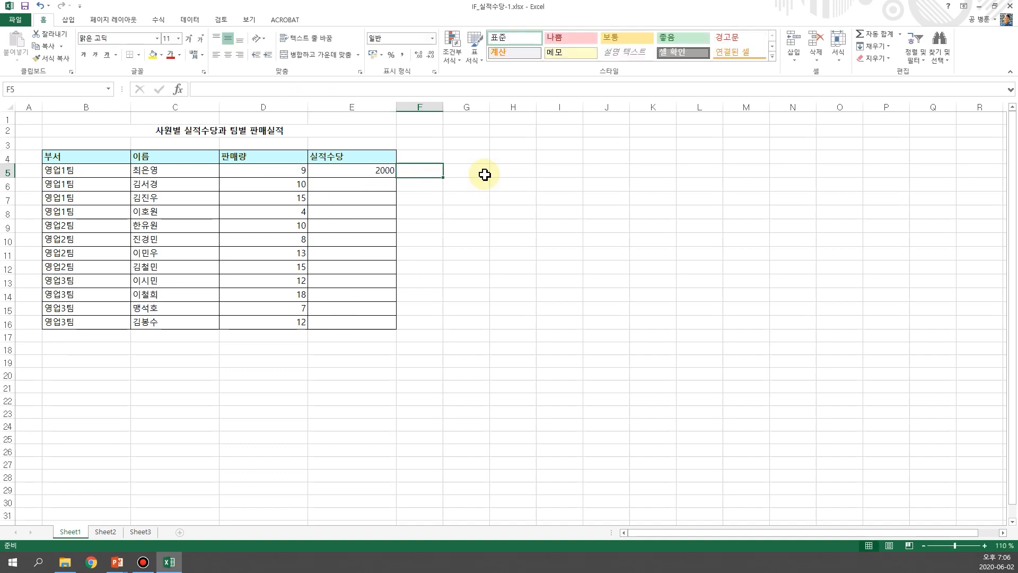
Copy the 실적수당 formula from E5 down through E16
key("Left")
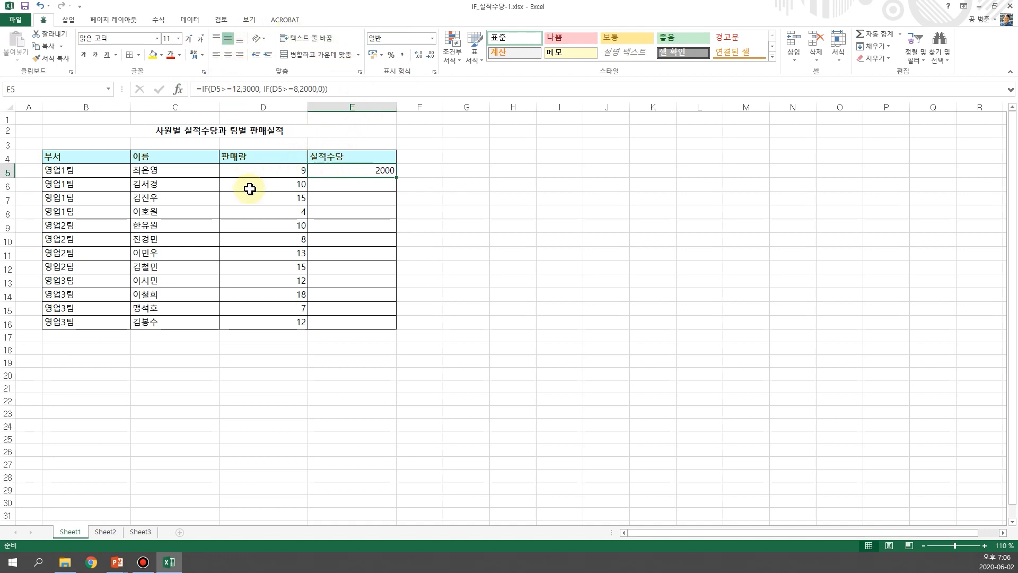
left_click(353, 187)
left_click(344, 172)
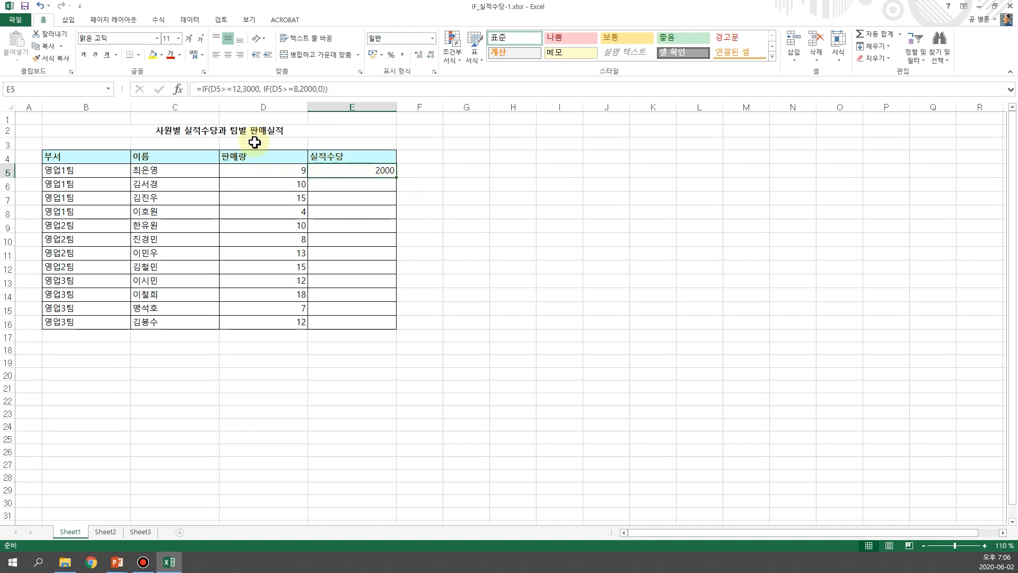
left_click_drag(460, 211, 422, 198)
left_click(349, 168)
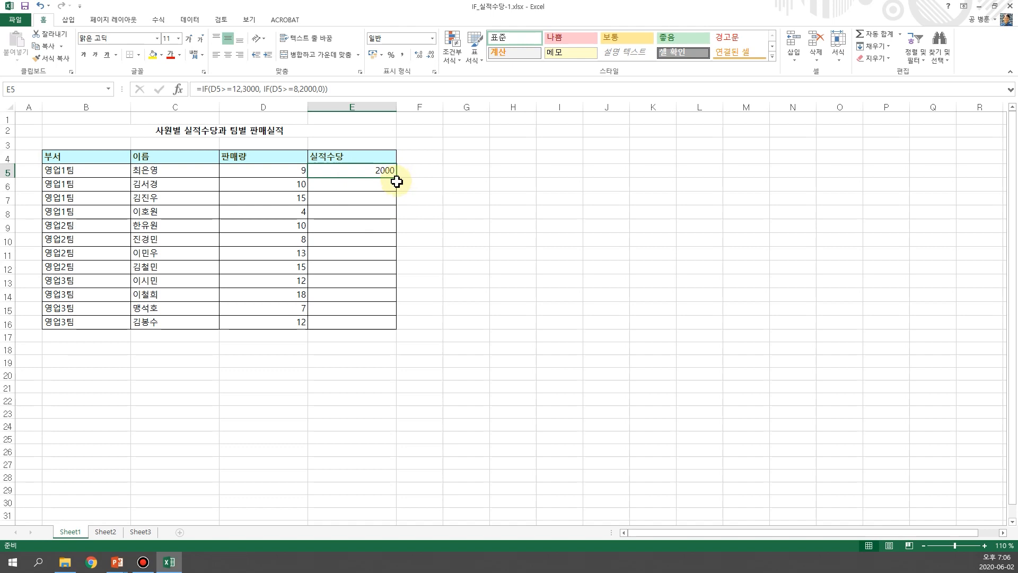
left_click_drag(397, 180, 395, 328)
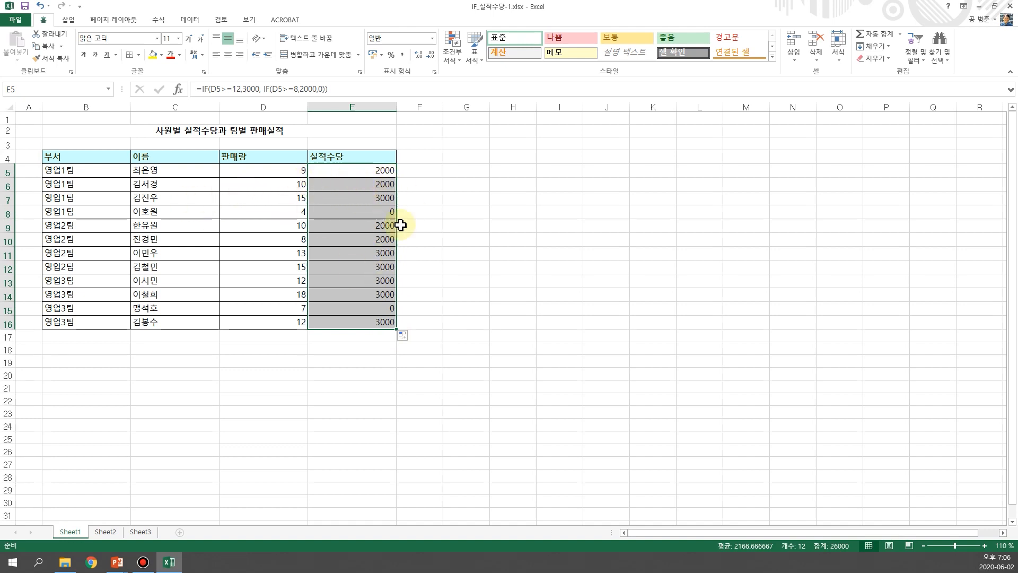
Compare the 실적수당 formulas in column E with the matching 판매량 values in column D, especially rows 8, 10 and 15
left_click(357, 211)
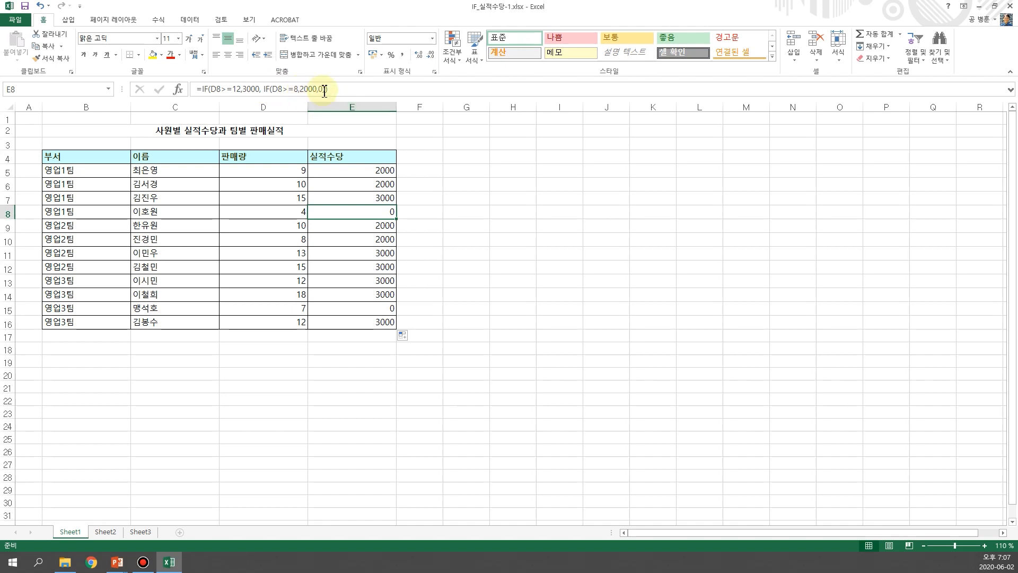
left_click(366, 241)
left_click(391, 215)
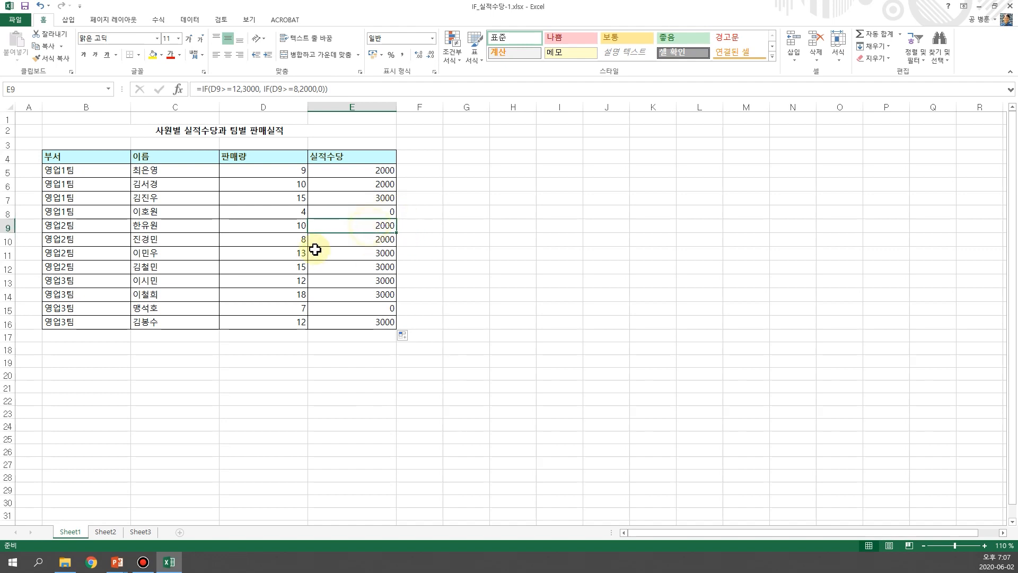
left_click(287, 240)
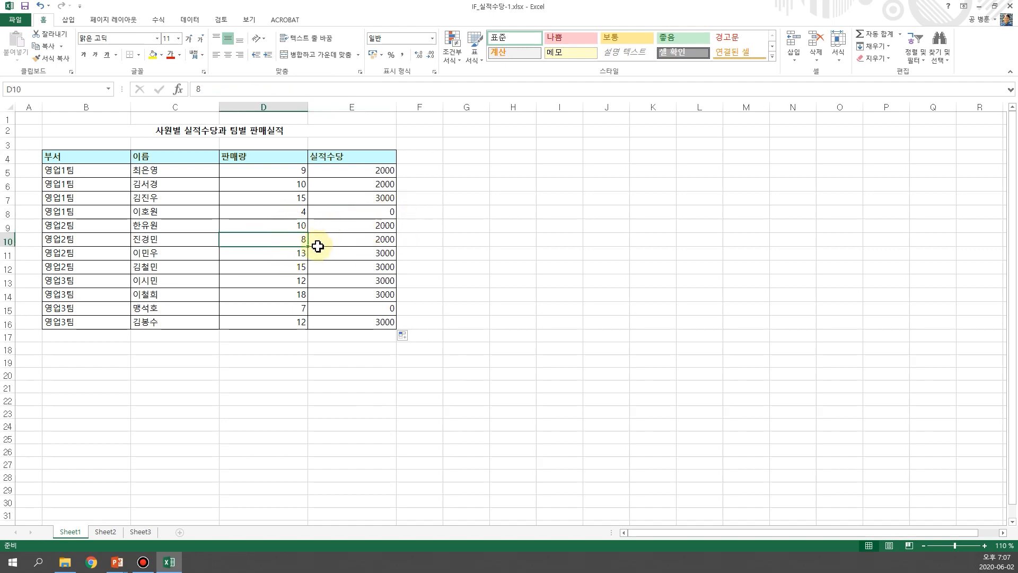
left_click(339, 241)
left_click(321, 307)
left_click(297, 309)
left_click(273, 236)
left_click(374, 241)
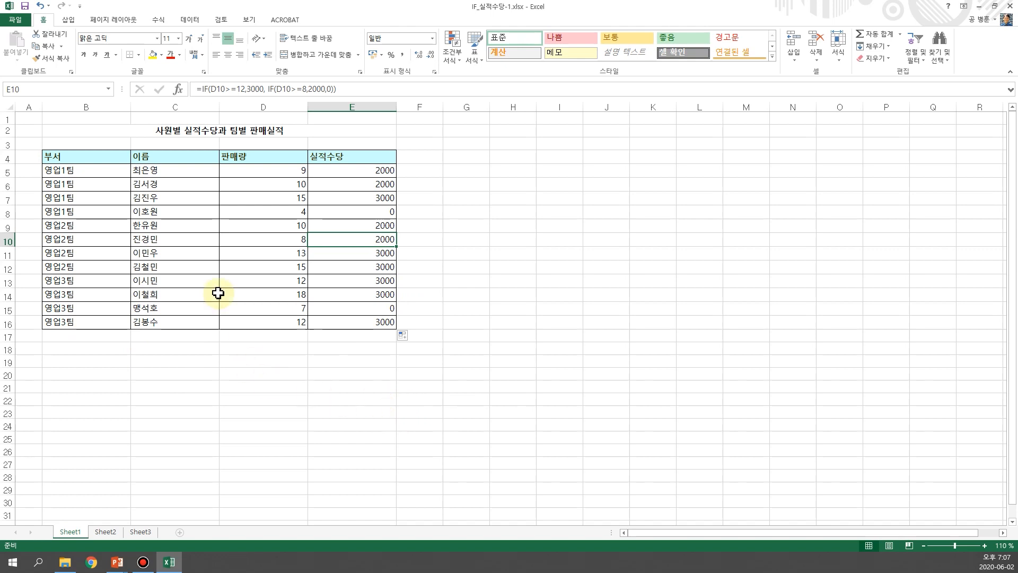
left_click(355, 173)
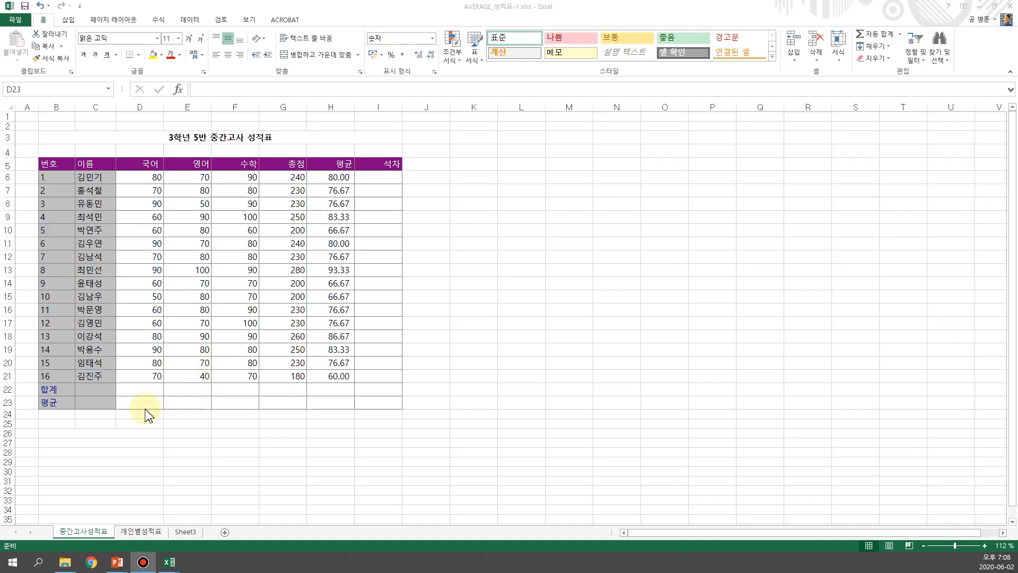
Enter an AVERAGE formula over D6:D21 in cell D23 for the 국어 scores
left_click(141, 400)
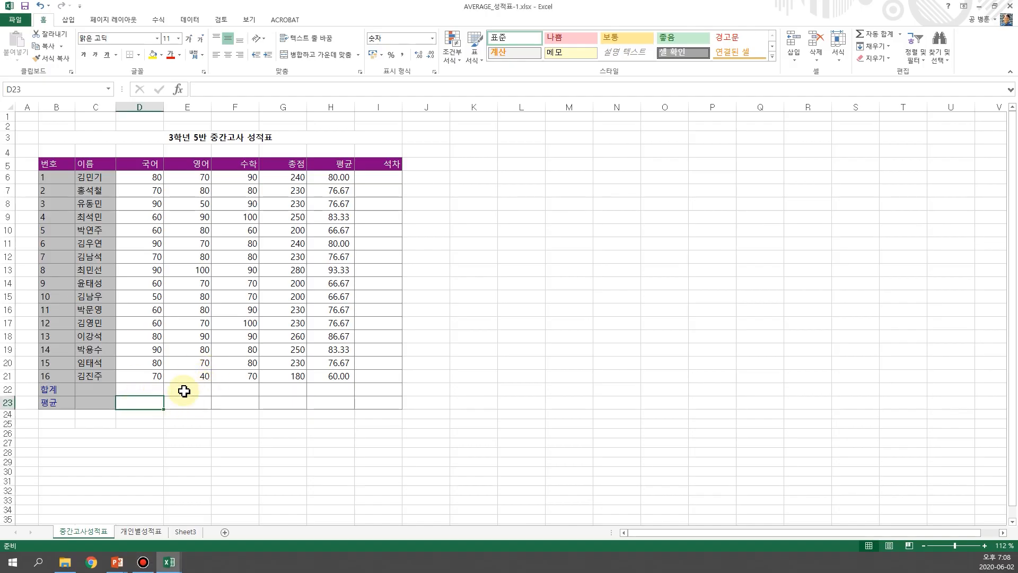
type("=A")
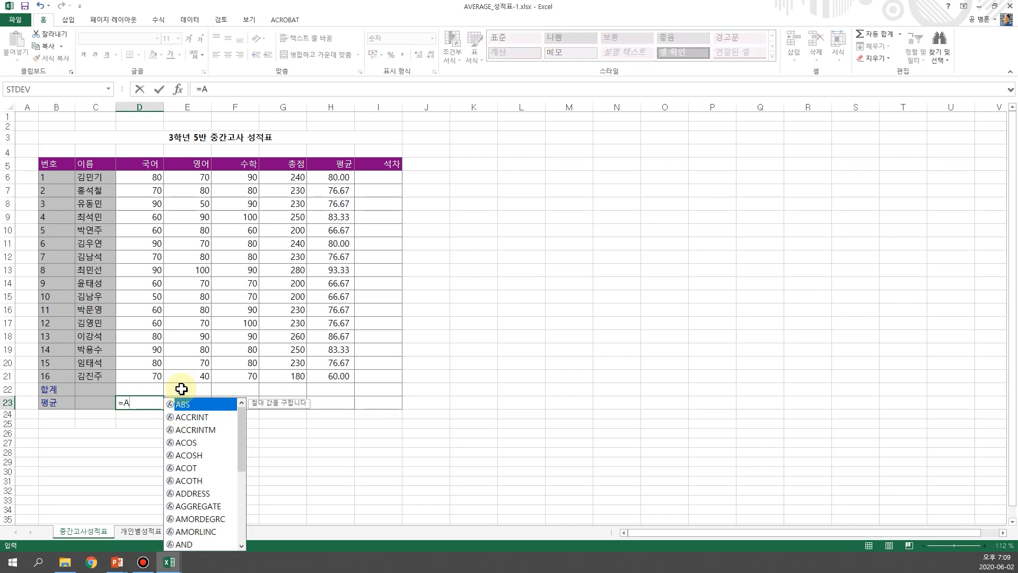
type("VERAGE")
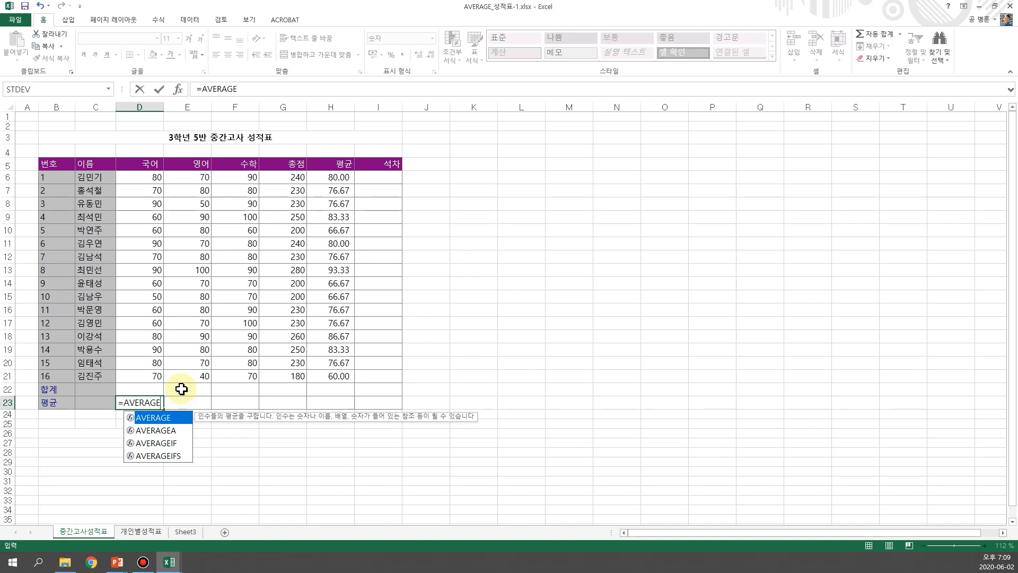
type("(")
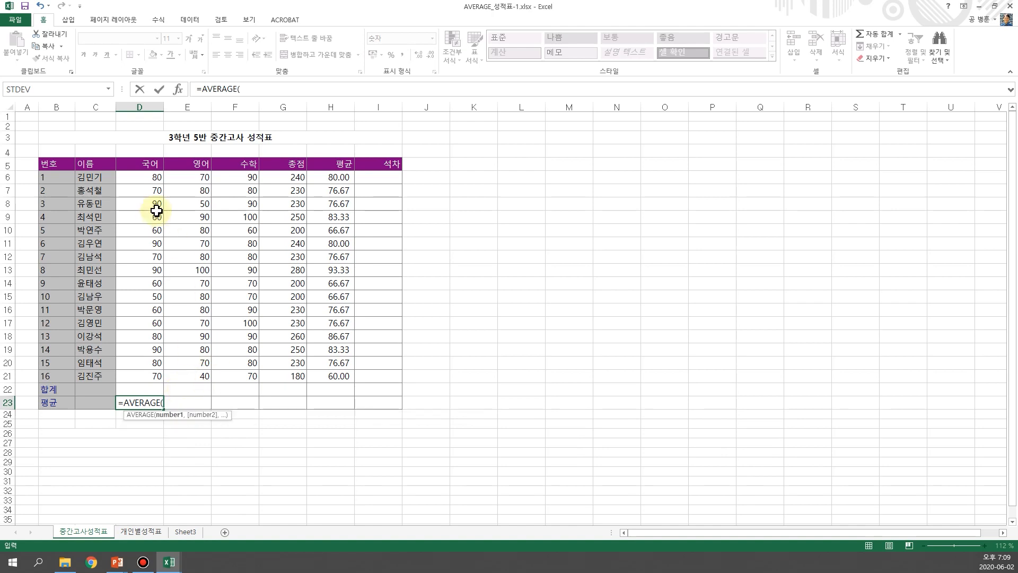
left_click_drag(145, 177, 150, 374)
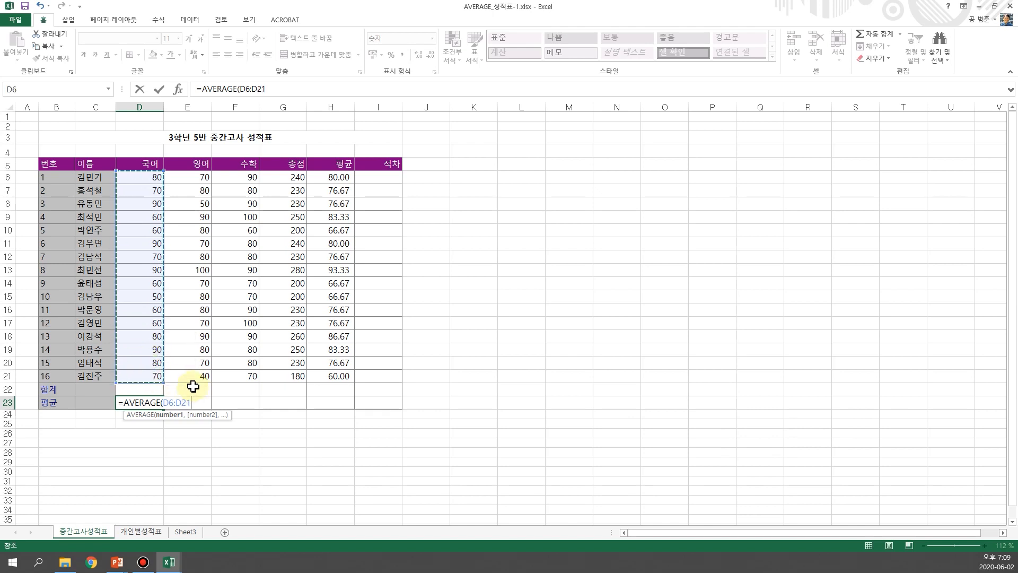
key("Tab")
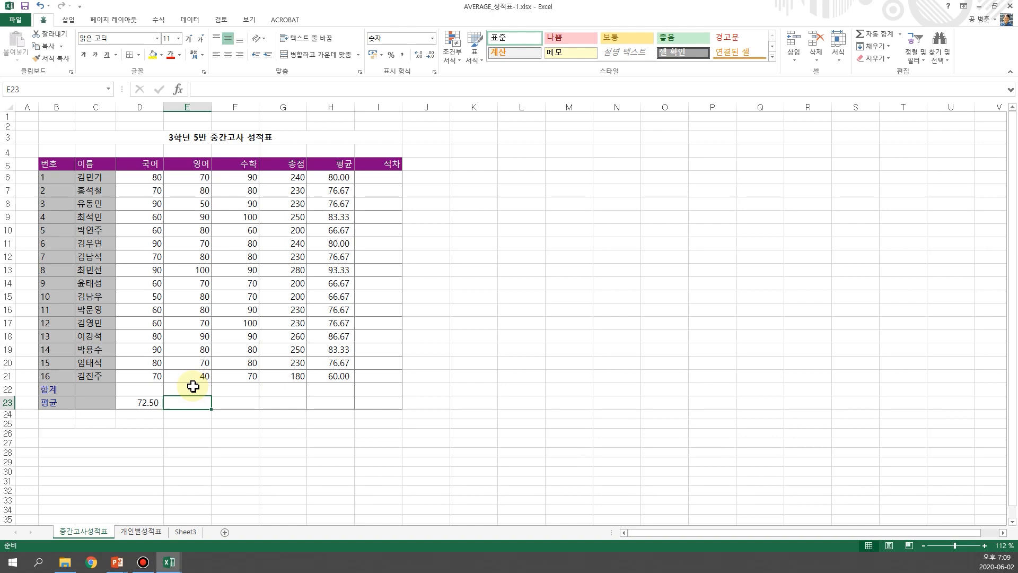
Copy the average formula from D23 across to E23 and F23 for 영어 and 수학
left_click(147, 217)
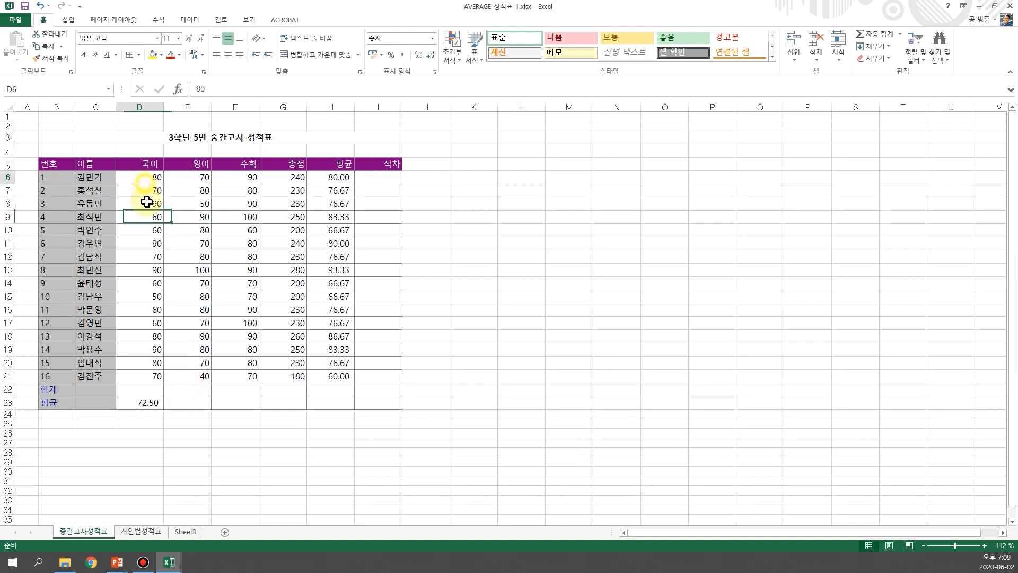
left_click(136, 402)
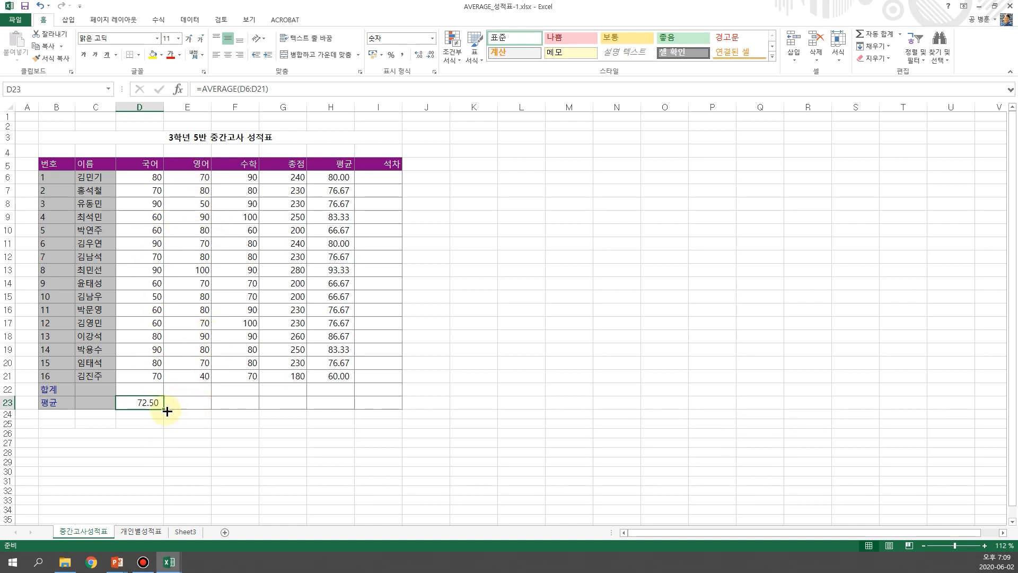
left_click_drag(167, 411, 212, 407)
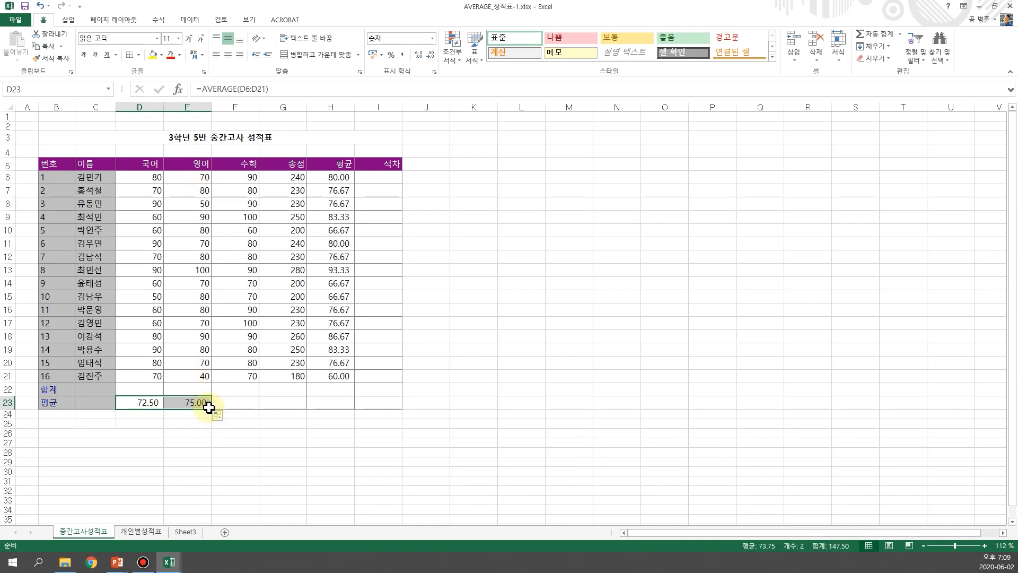
left_click_drag(211, 406, 257, 416)
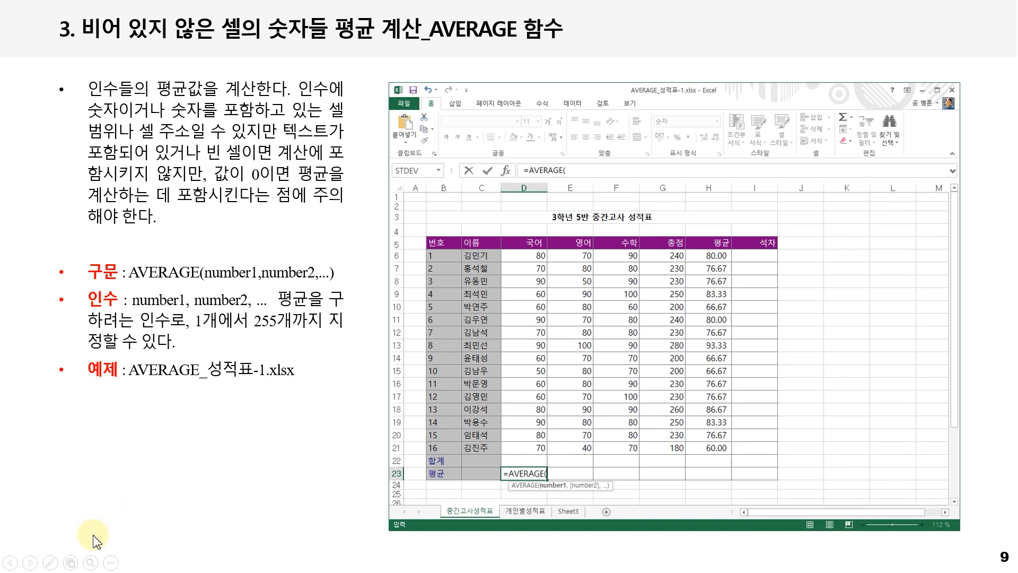
left_click(29, 562)
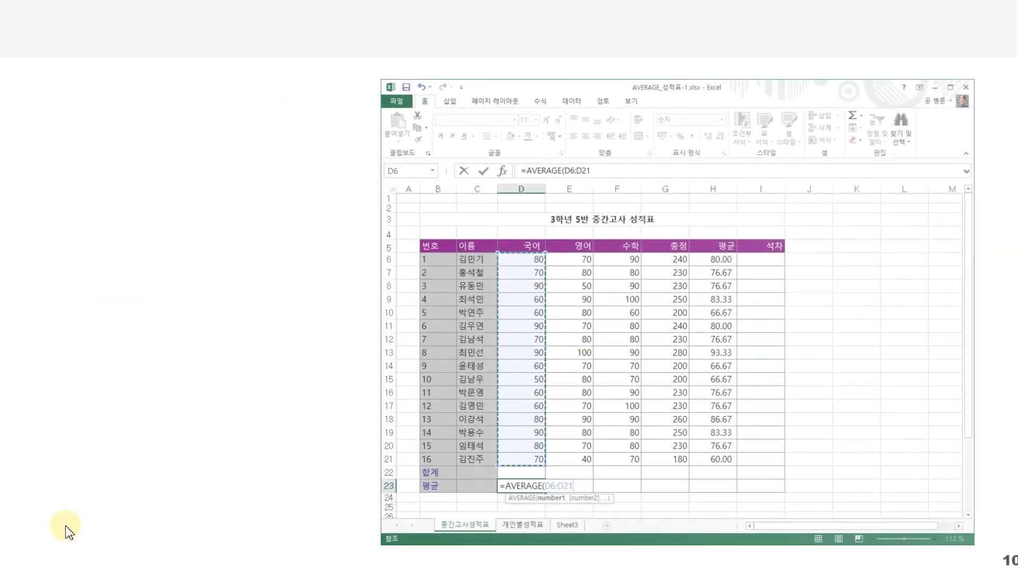
left_click(29, 563)
left_click(30, 564)
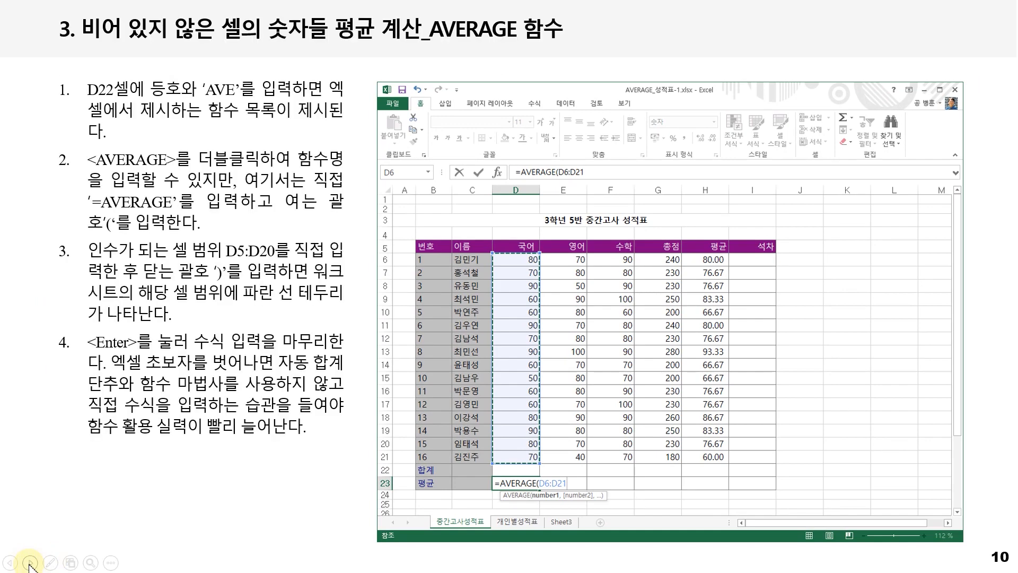
left_click(30, 563)
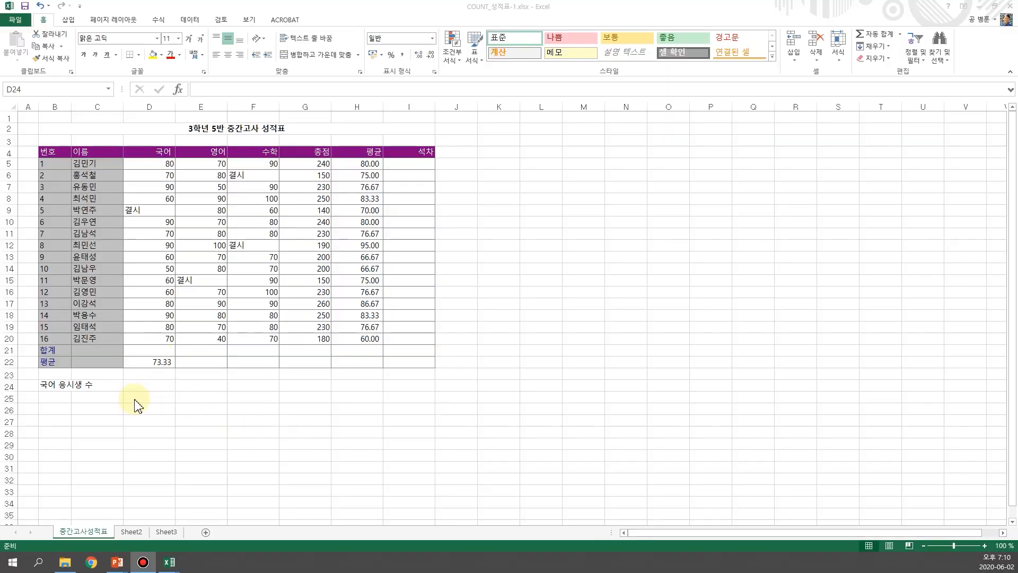
Enter =COUNT(D5:D20) in cell D24 to count the 국어 test takers
left_click(146, 383)
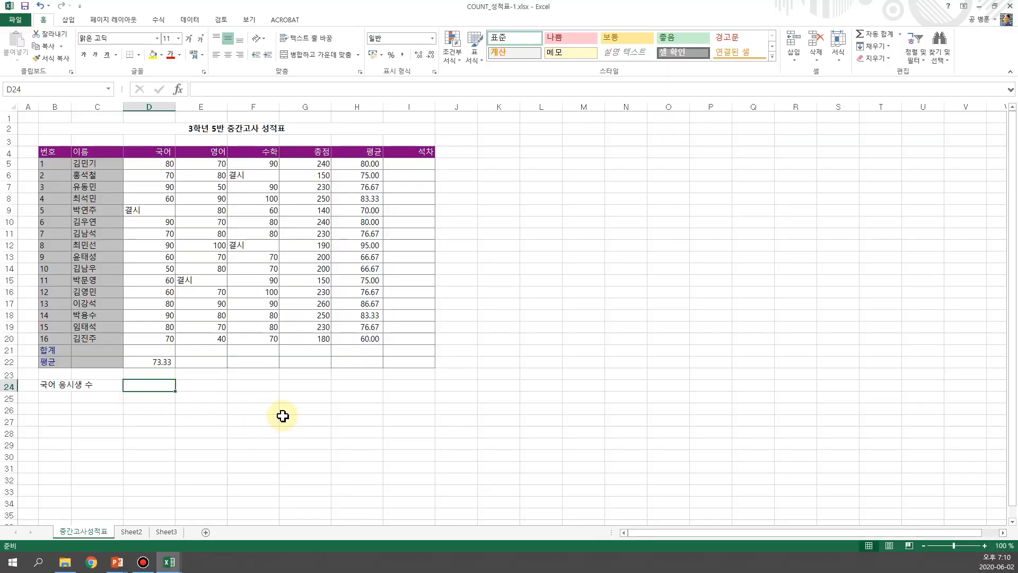
type("=C")
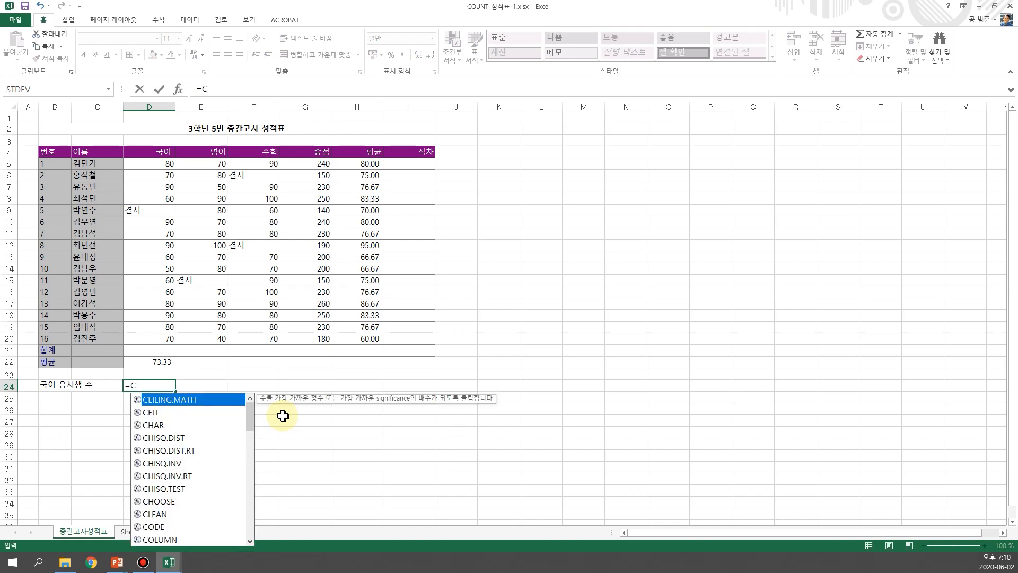
type("OU")
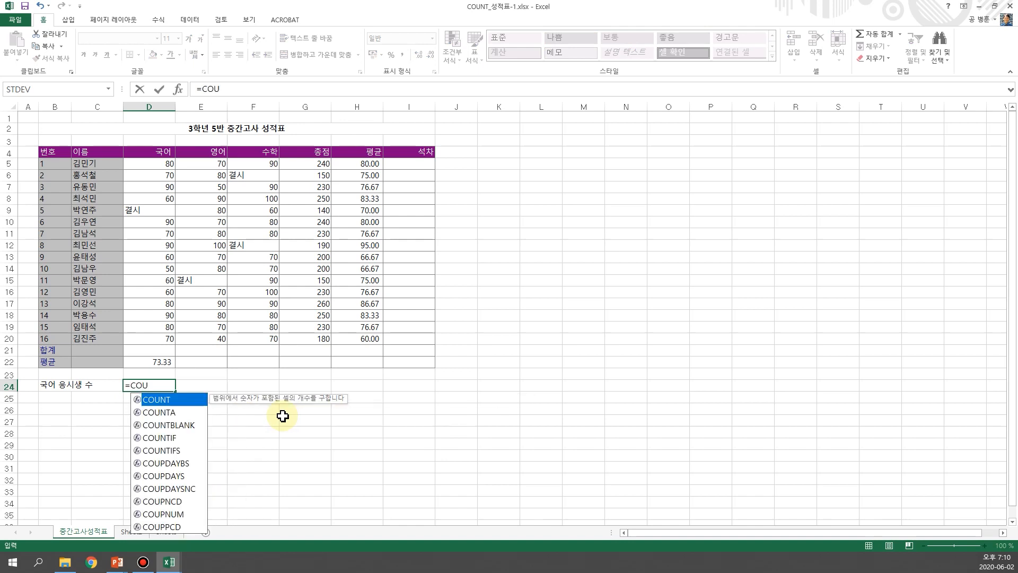
type("NT")
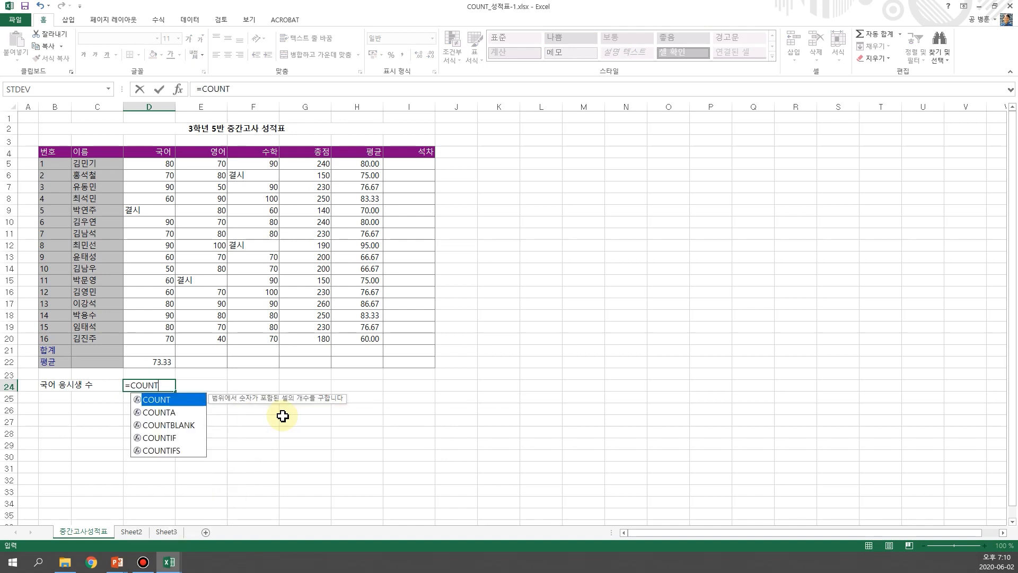
type("(")
left_click_drag(159, 162, 137, 335)
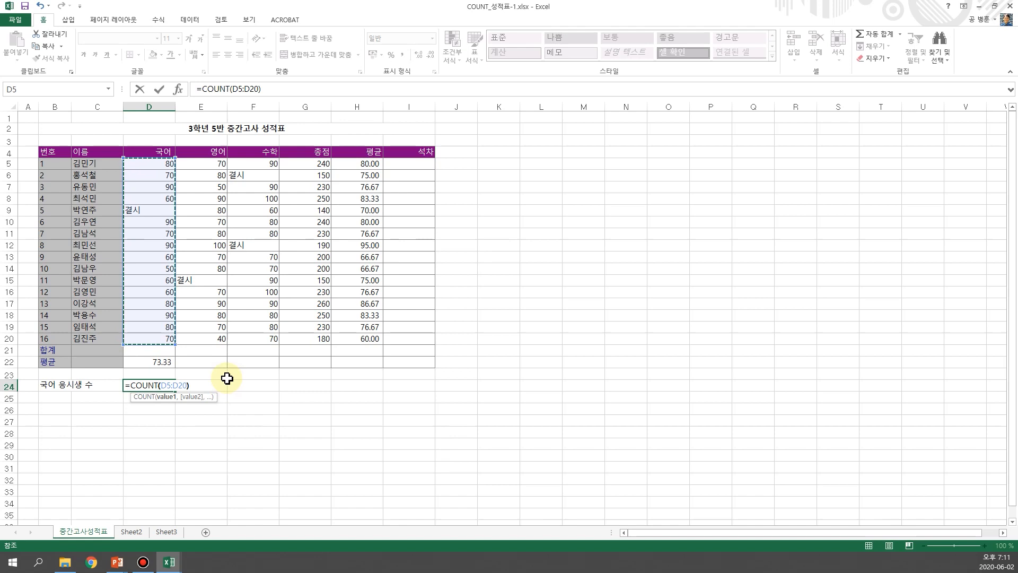
key("Tab")
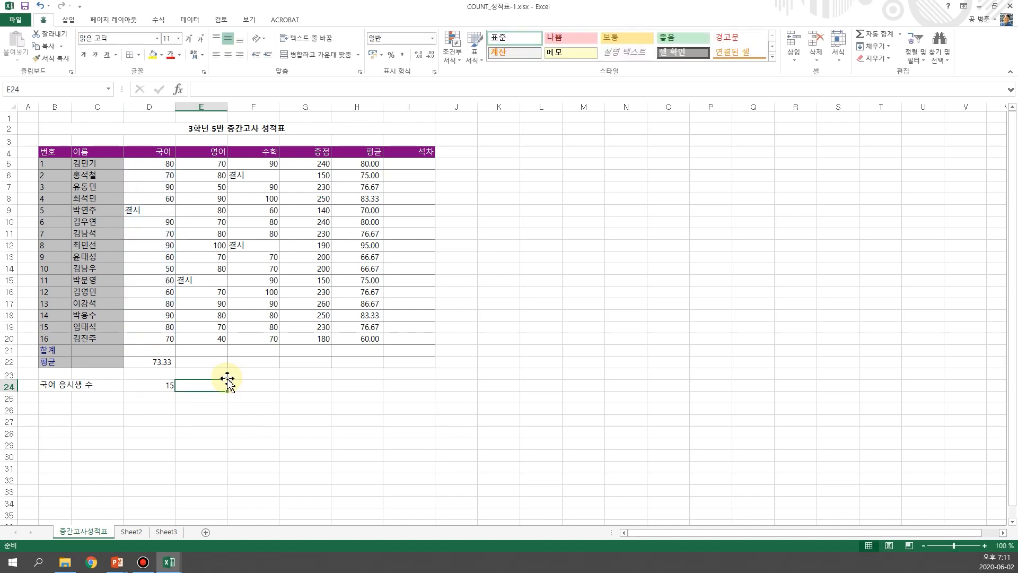
key("Left")
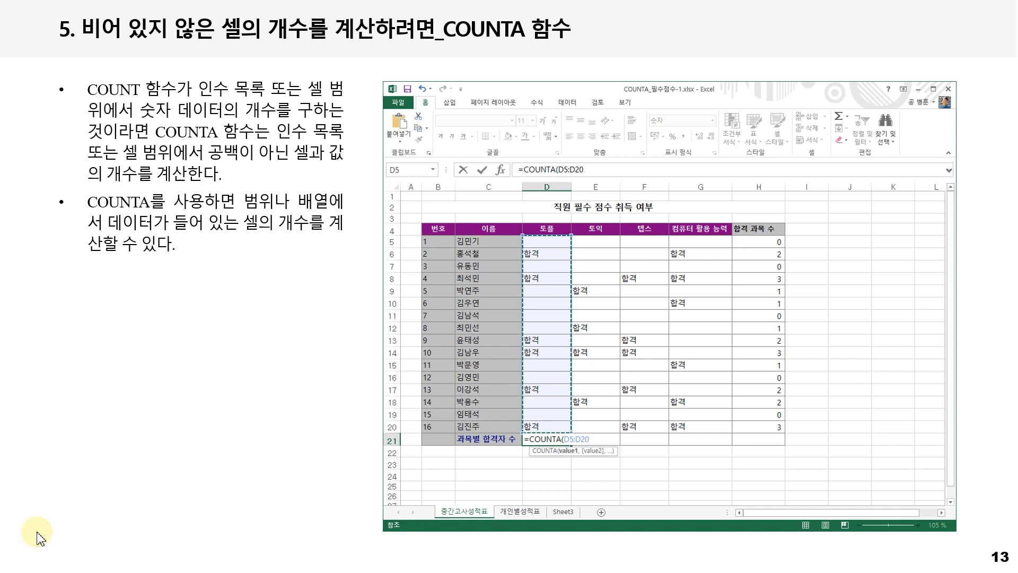
left_click(137, 493)
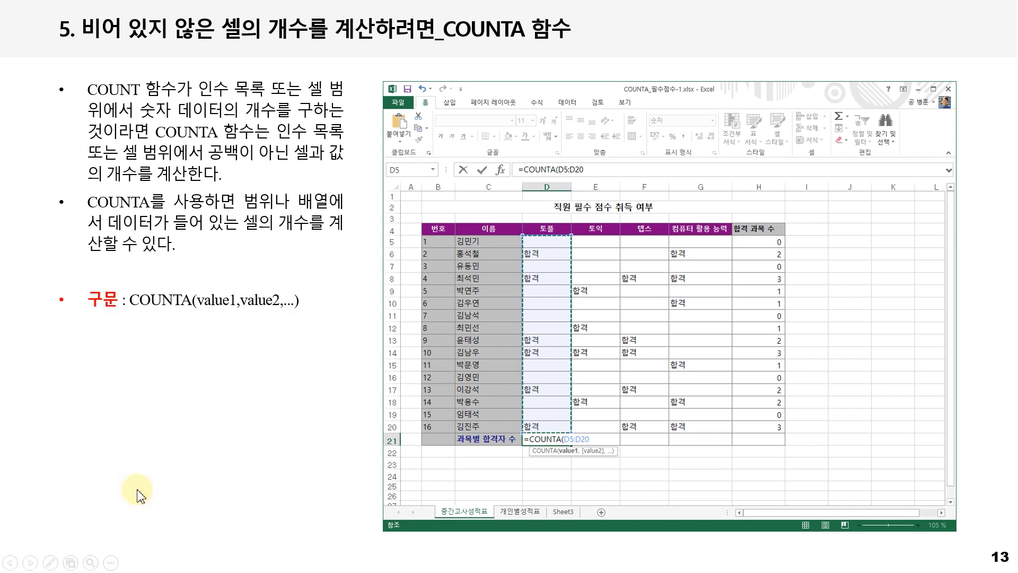
left_click(138, 496)
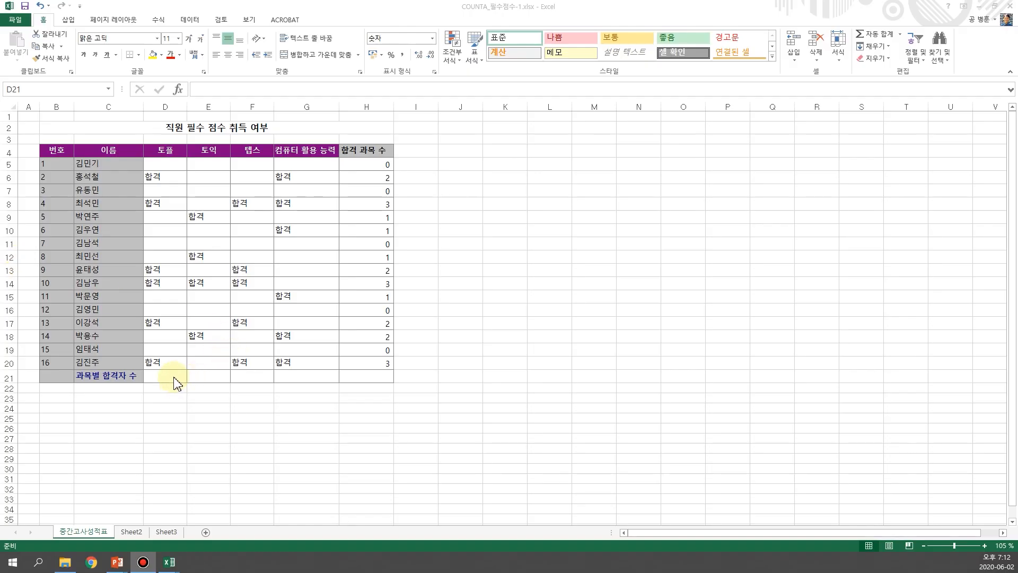
Enter =COUNTA(D5:D19) in cell D21 to count the employees who passed 토플
left_click(175, 378)
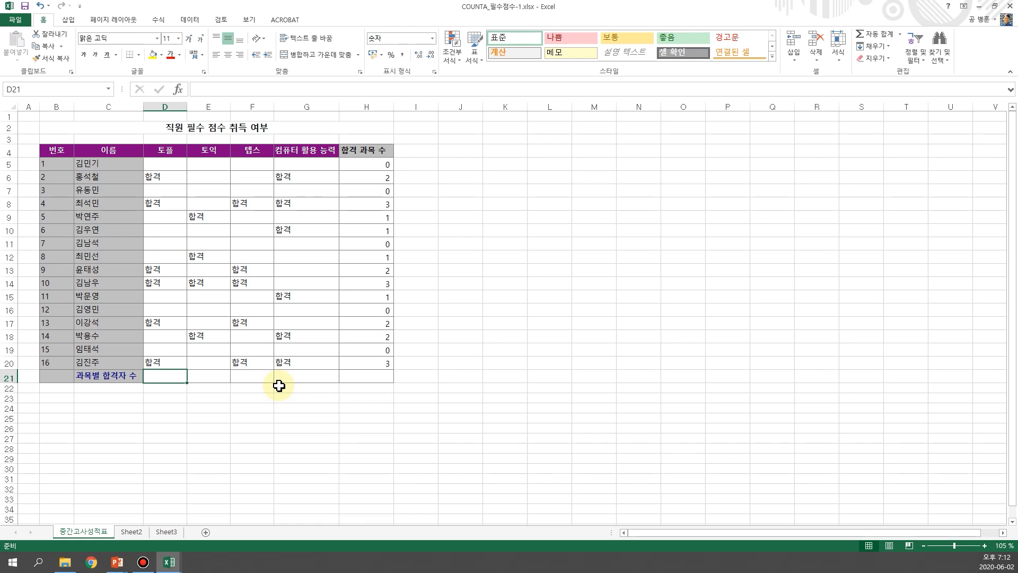
type("=")
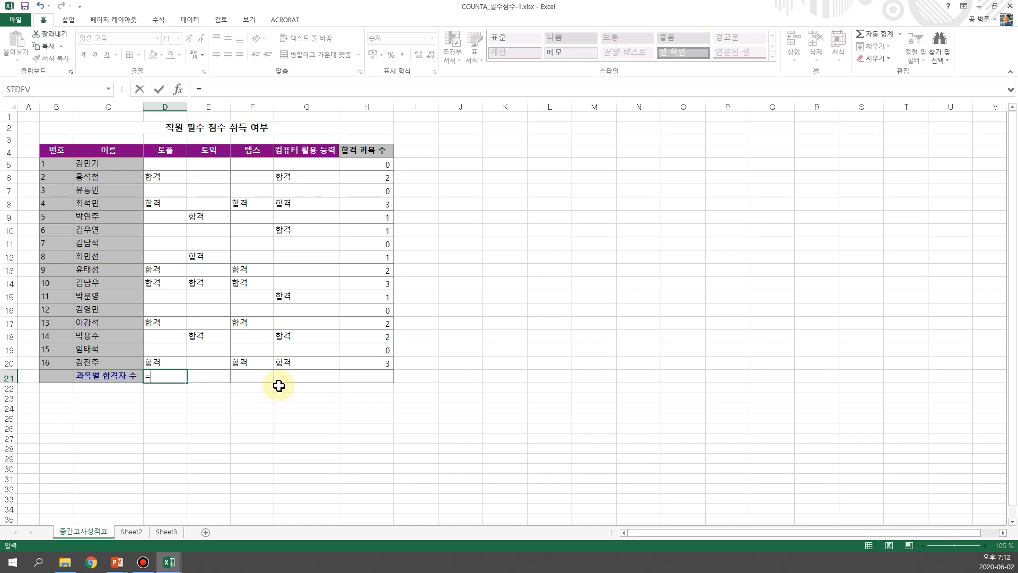
type("COU")
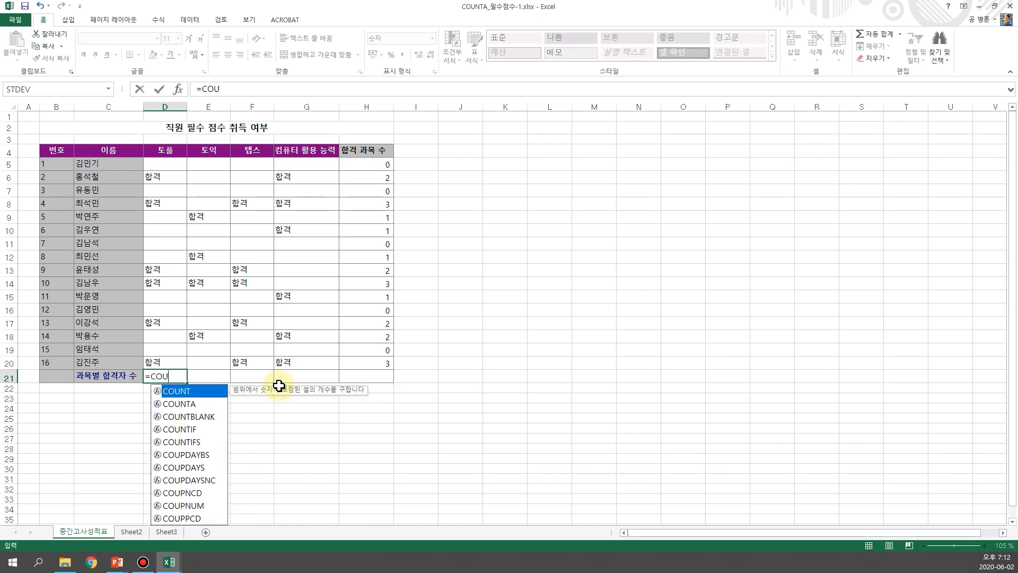
type("N")
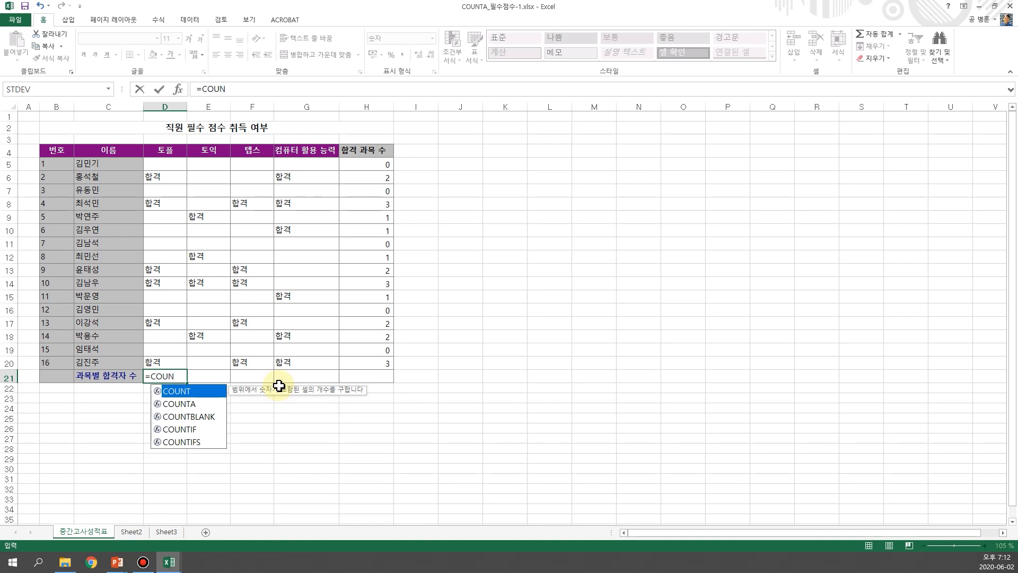
type("TA(")
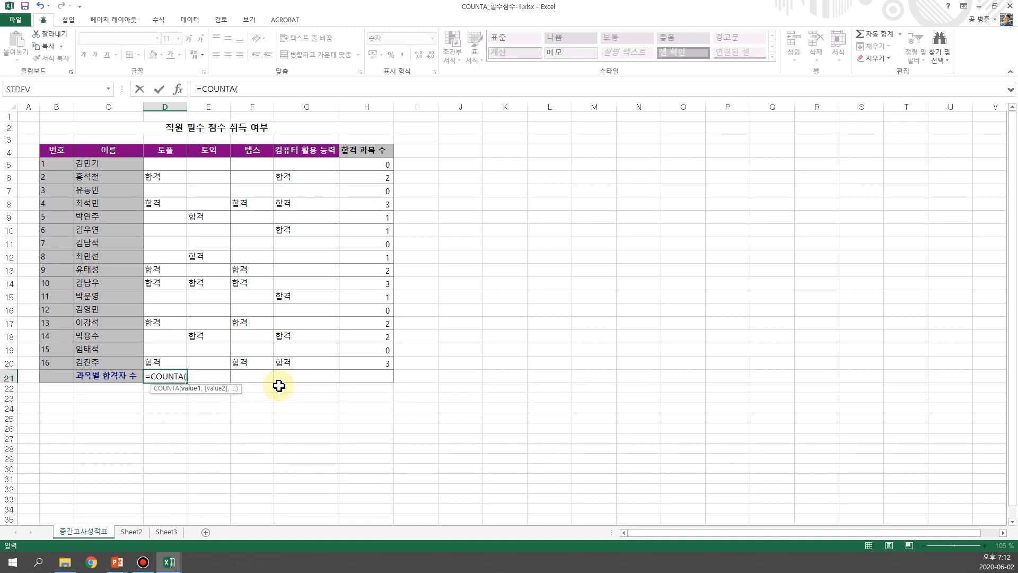
left_click_drag(164, 165, 149, 351)
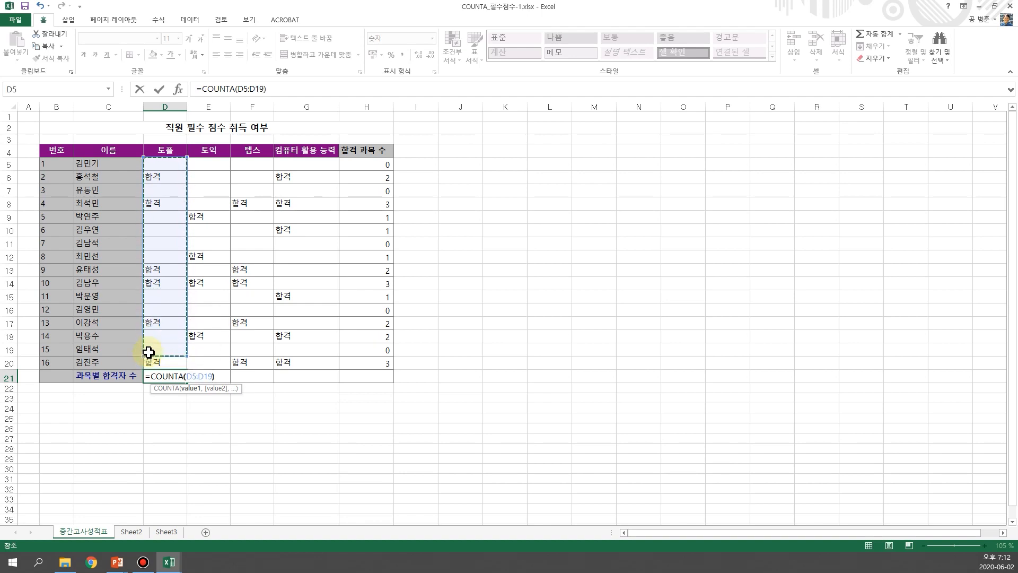
key("Tab")
key("Left")
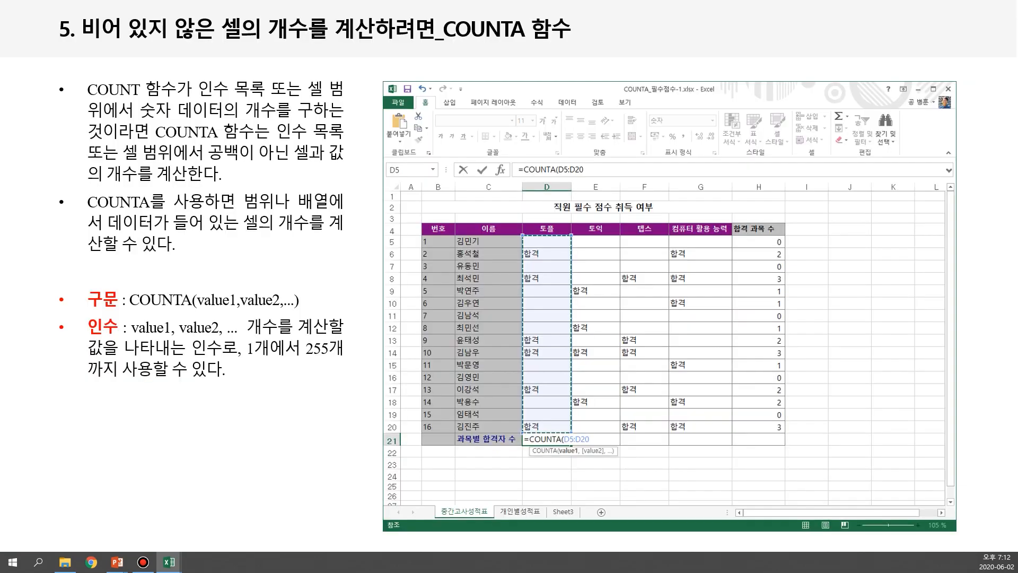
key("Right")
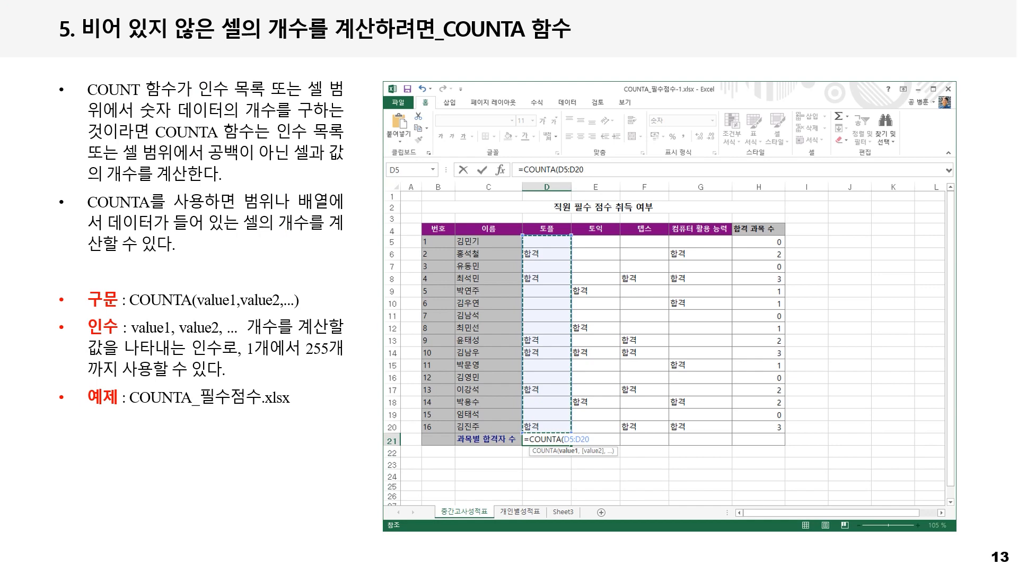
key("Right")
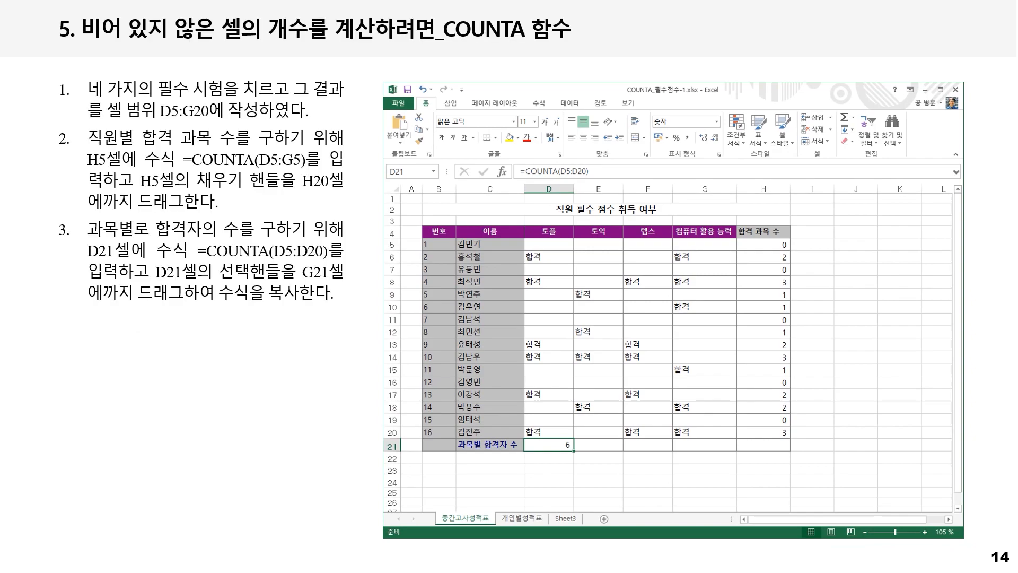
key("Right")
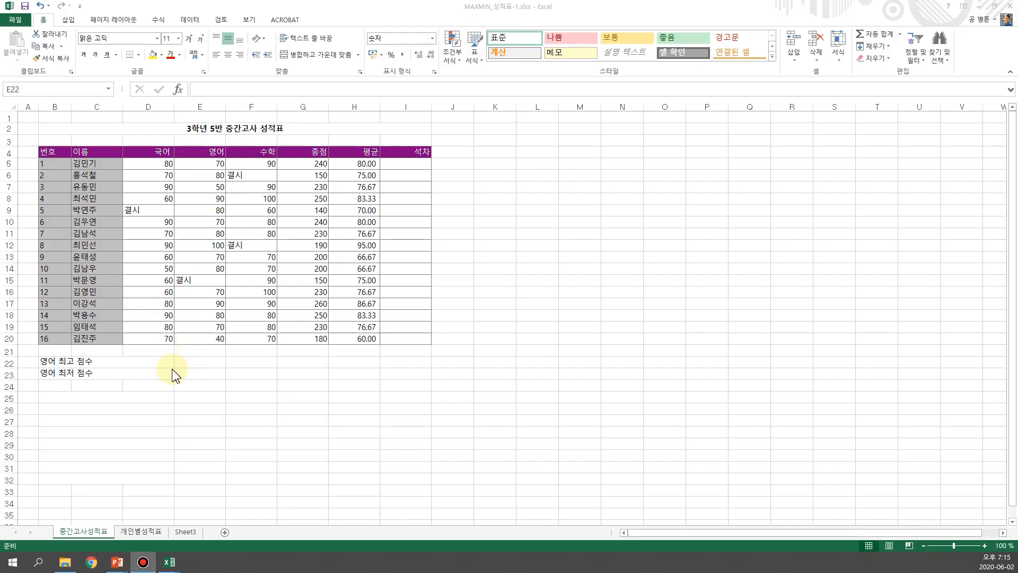
Enter =MAX(E5:E20) in cell E22 to find the highest 영어 score
left_click(159, 363)
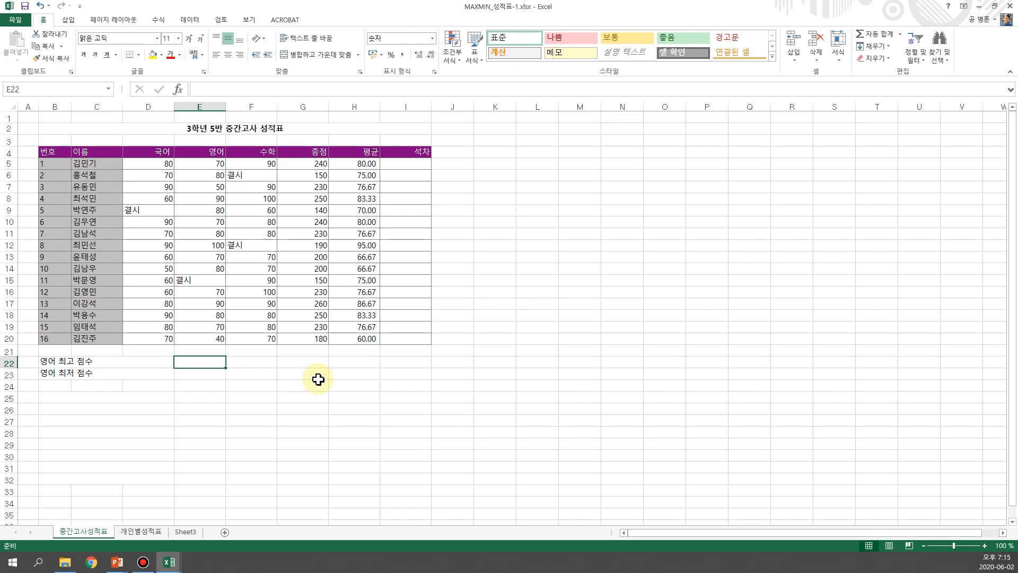
type("=MAX")
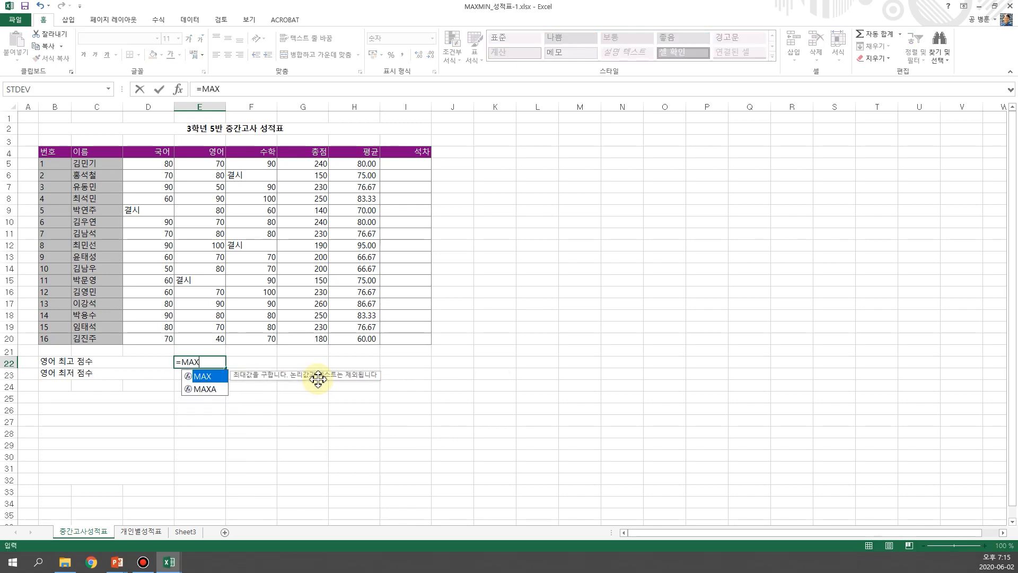
type("(")
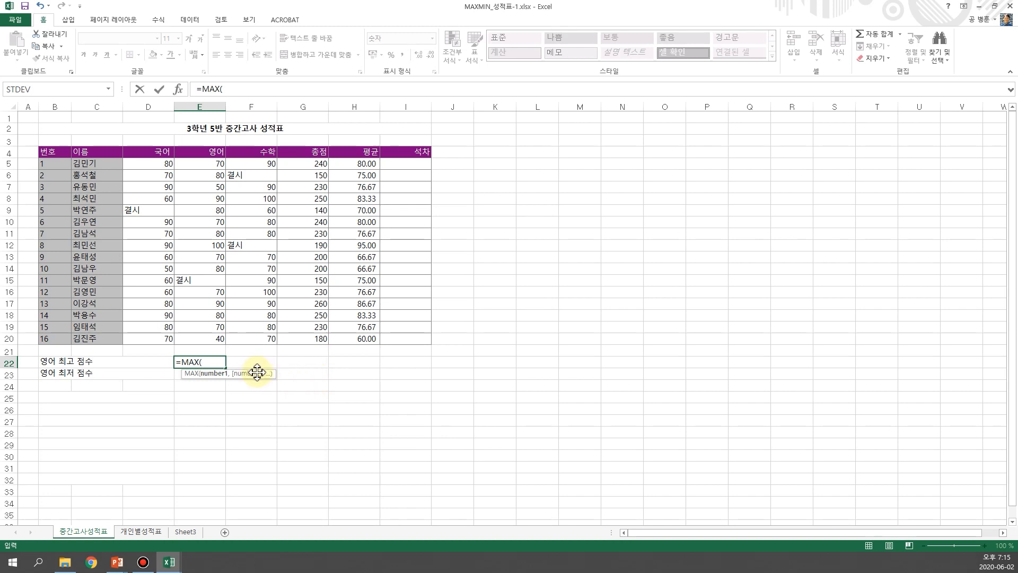
left_click_drag(210, 166, 206, 339)
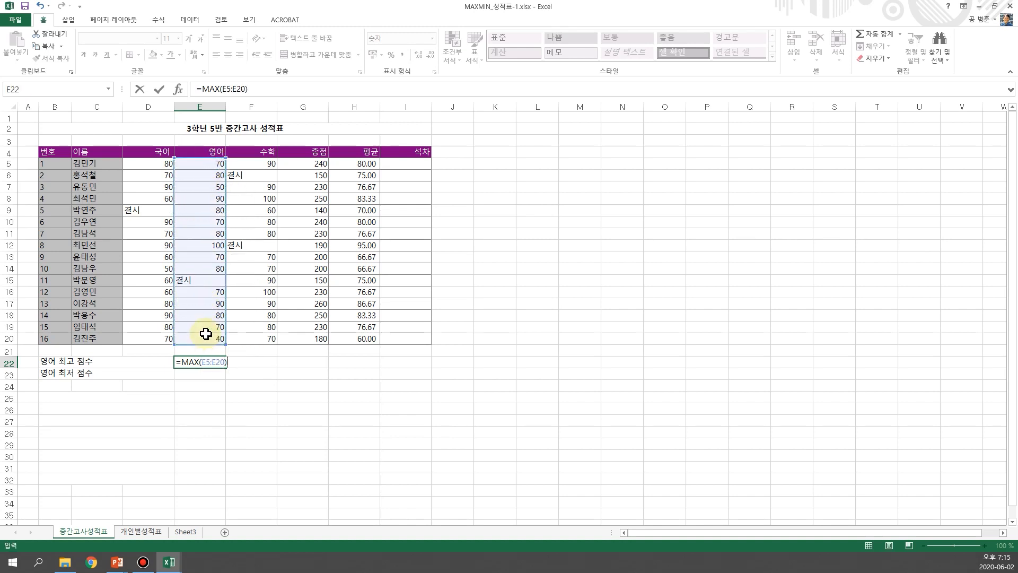
key("Tab")
key("Left")
key("Down")
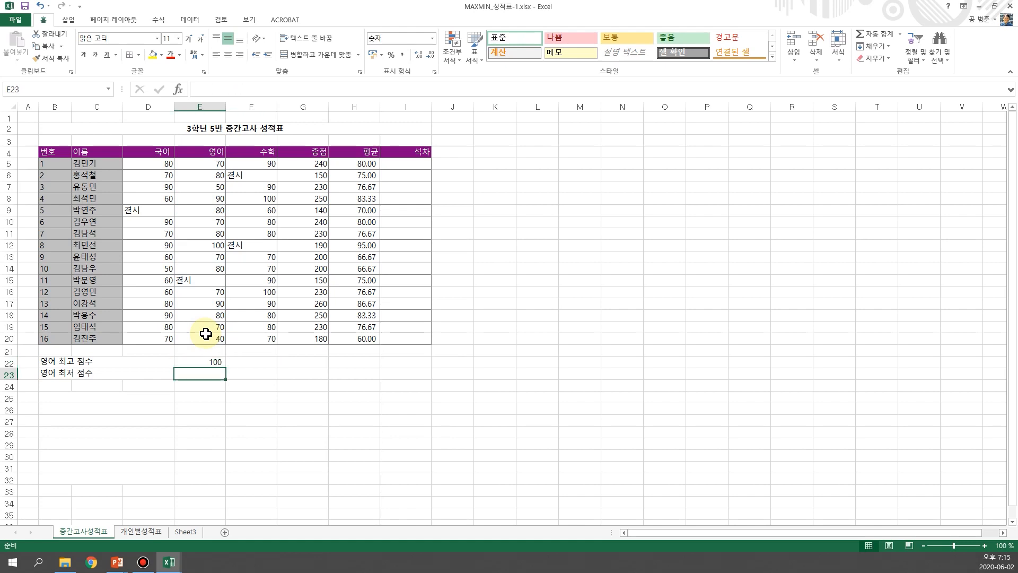
Enter =MIN(E5:E20) in cell E23 to find the lowest 영어 score
type("=MI")
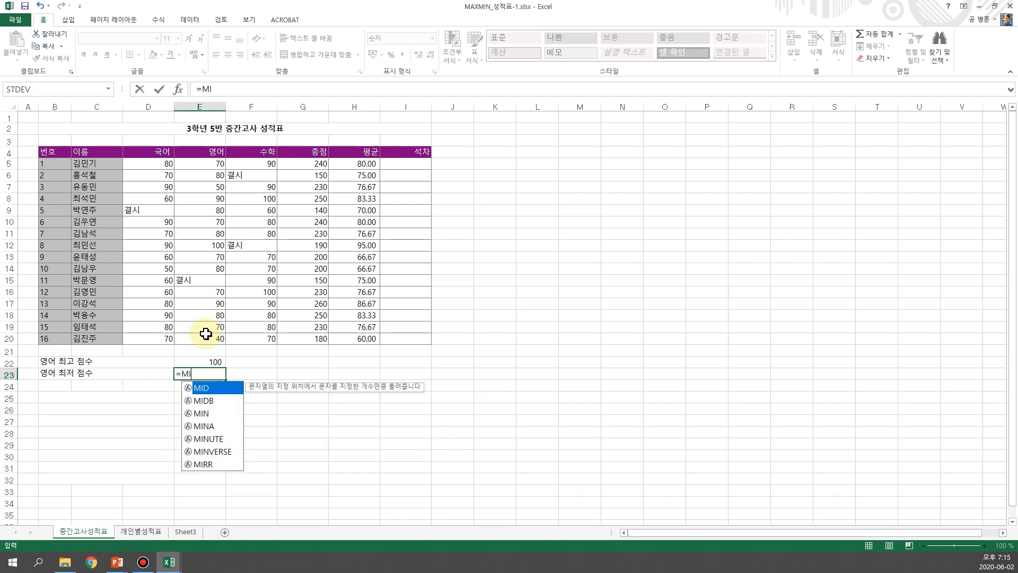
type("N(")
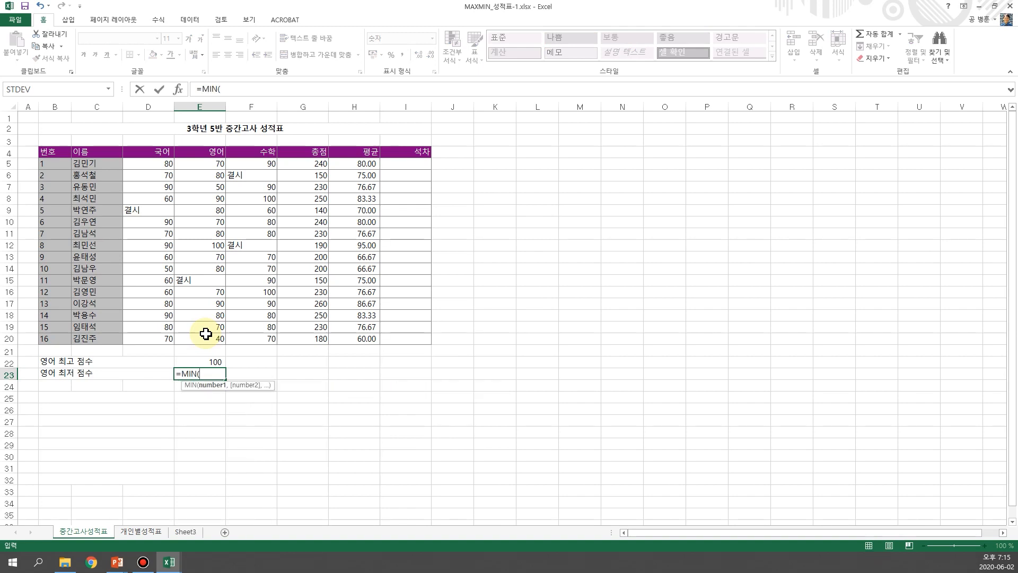
left_click_drag(220, 163, 192, 339)
type(")")
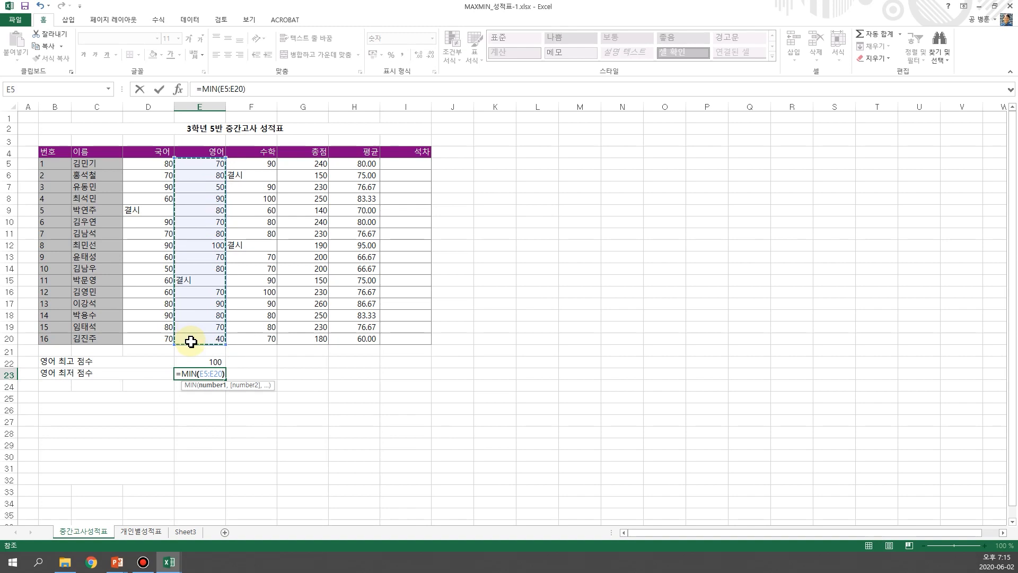
key("Tab")
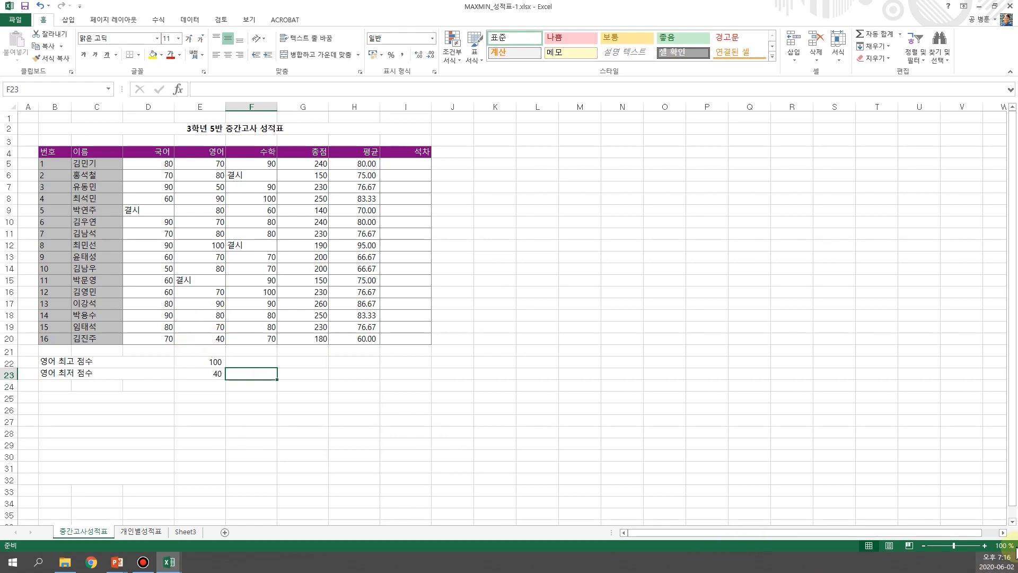
Review the formulas behind the 영어 최고 점수 and 영어 최저 점수 results in E22 and E23
left_click(984, 546)
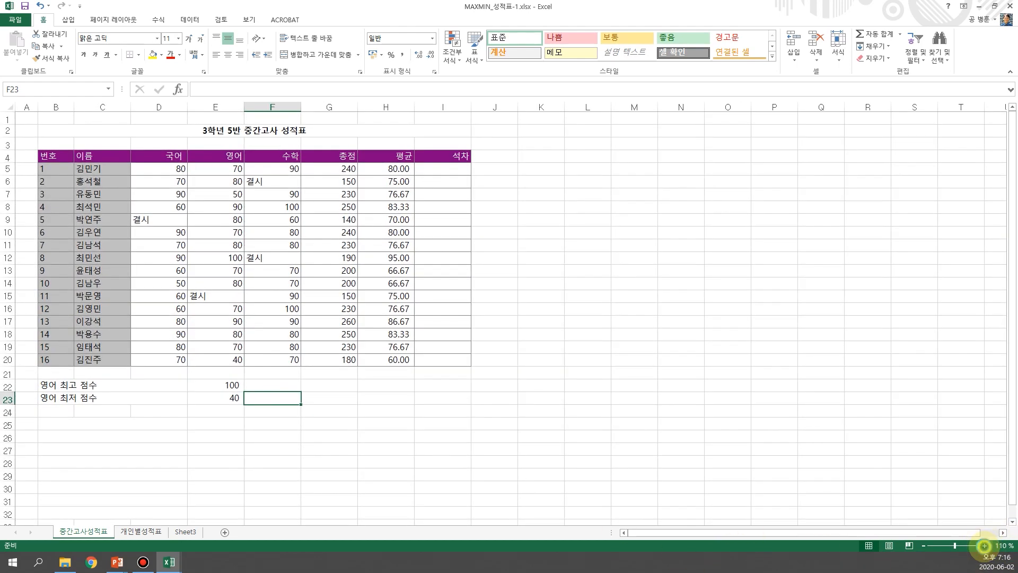
left_click(985, 546)
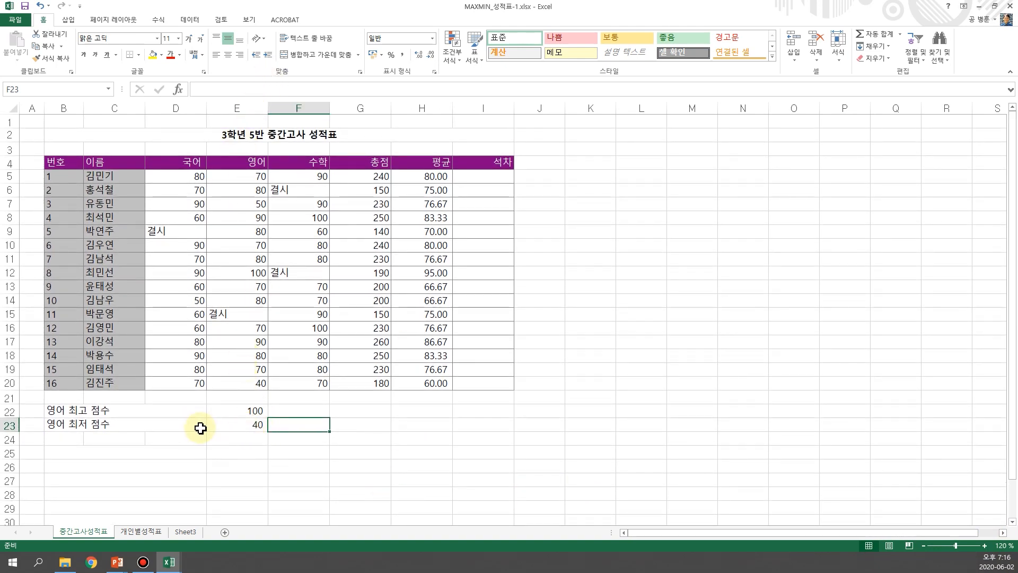
left_click(234, 423)
left_click(236, 411)
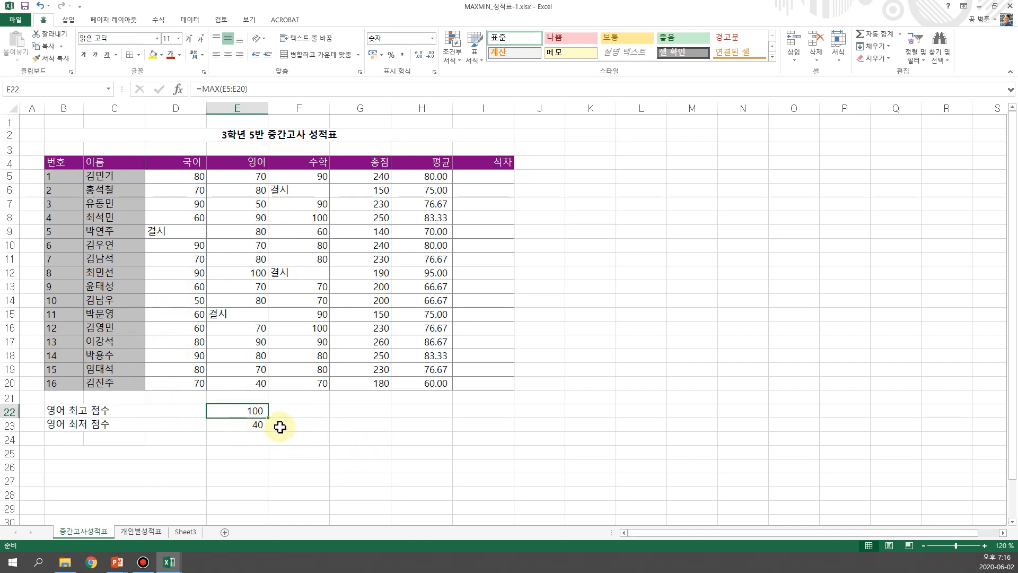
left_click(236, 423)
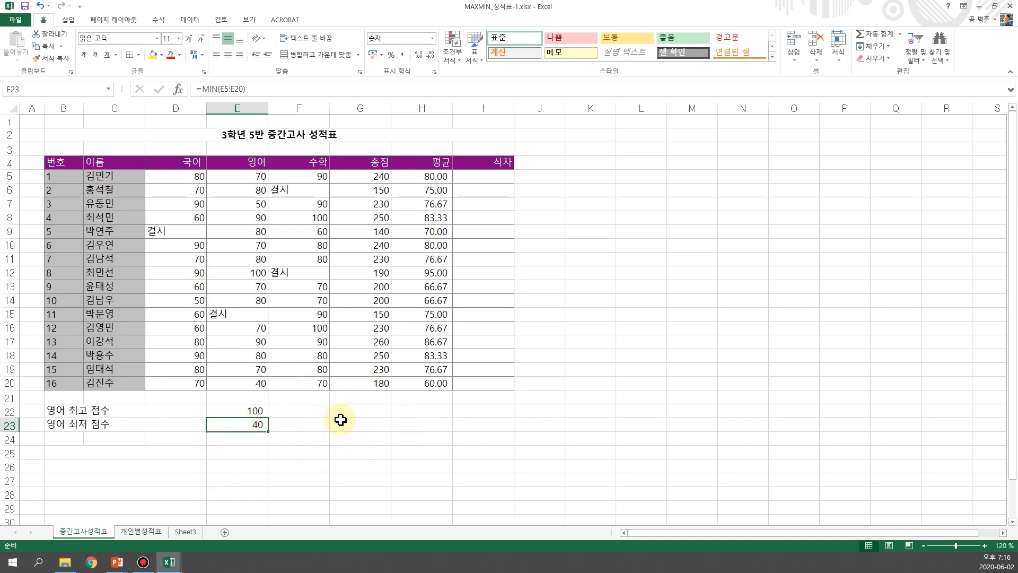
left_click(357, 418)
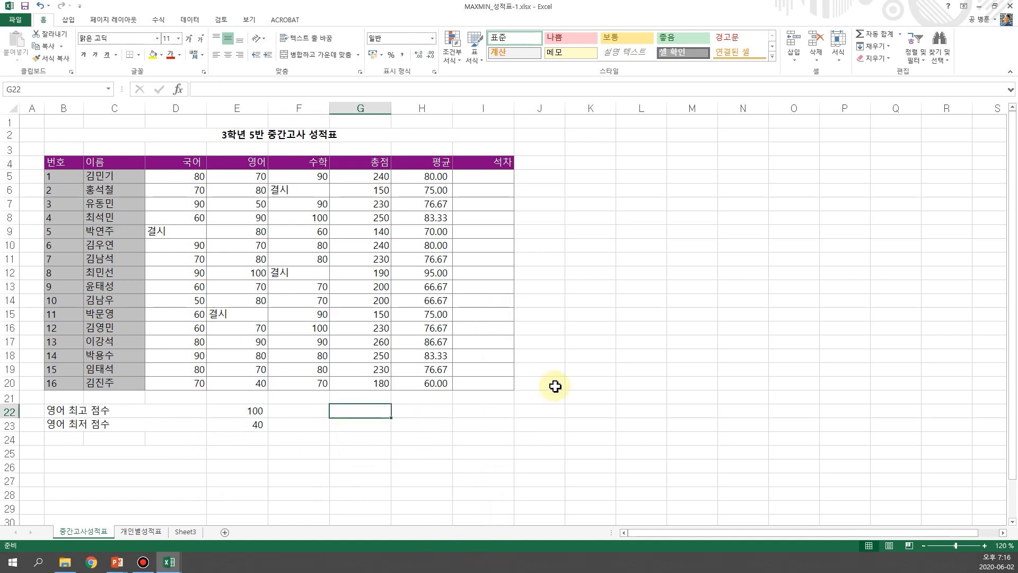
Use AutoSum to total the 수학 scores in F5:F20 in cell F22
left_click(318, 410)
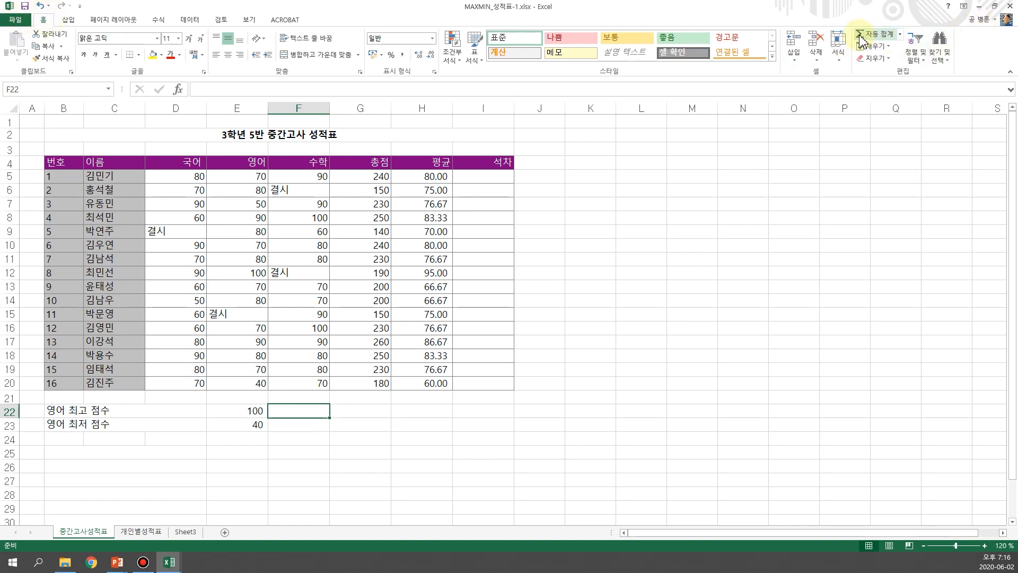
left_click(901, 36)
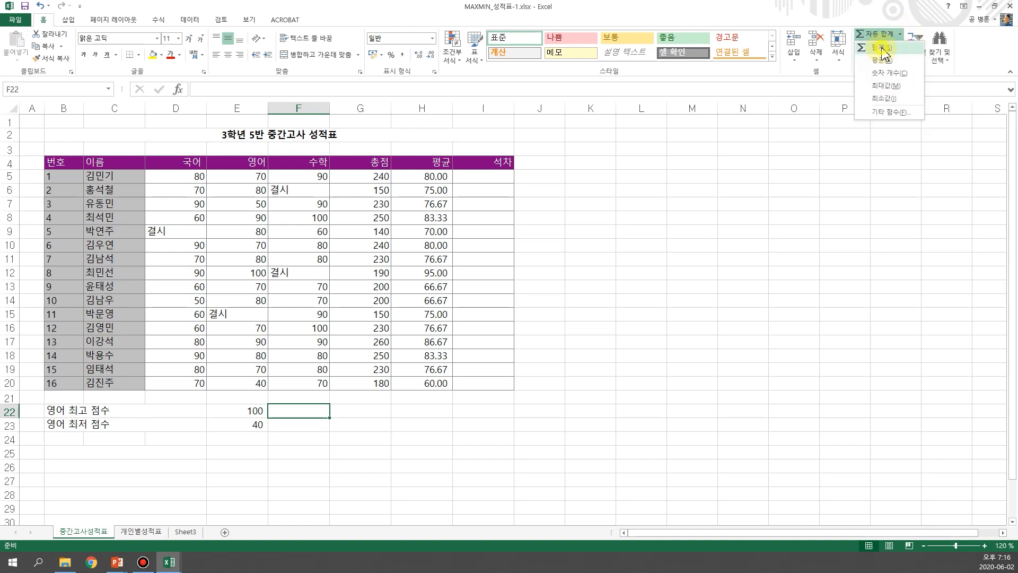
left_click(882, 48)
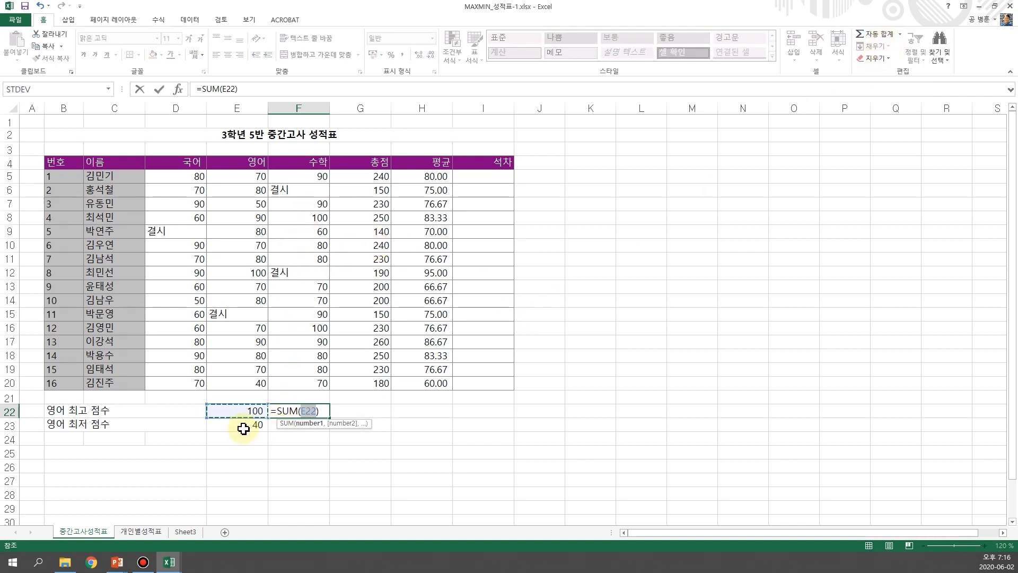
left_click_drag(321, 176, 321, 382)
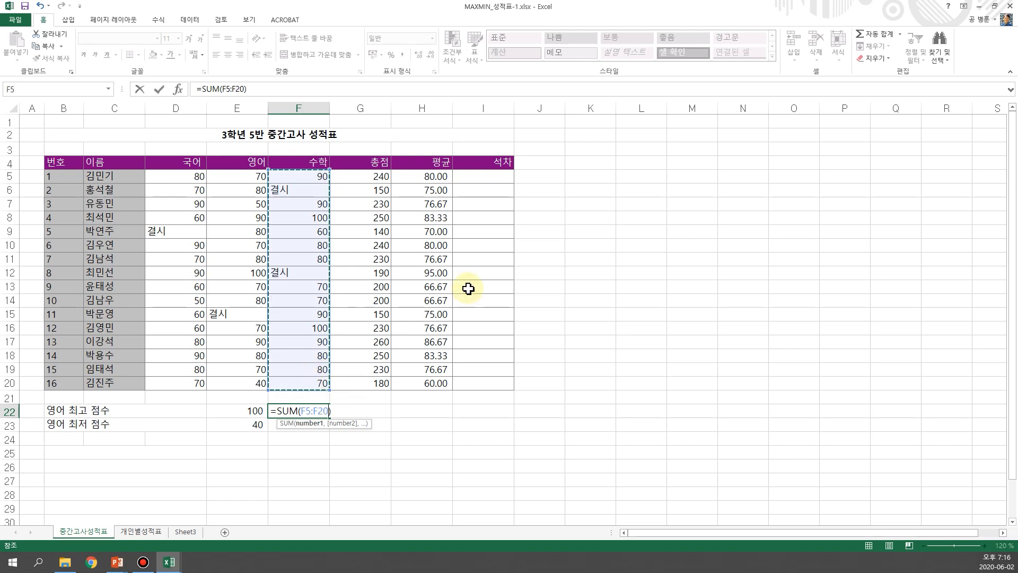
key("Tab")
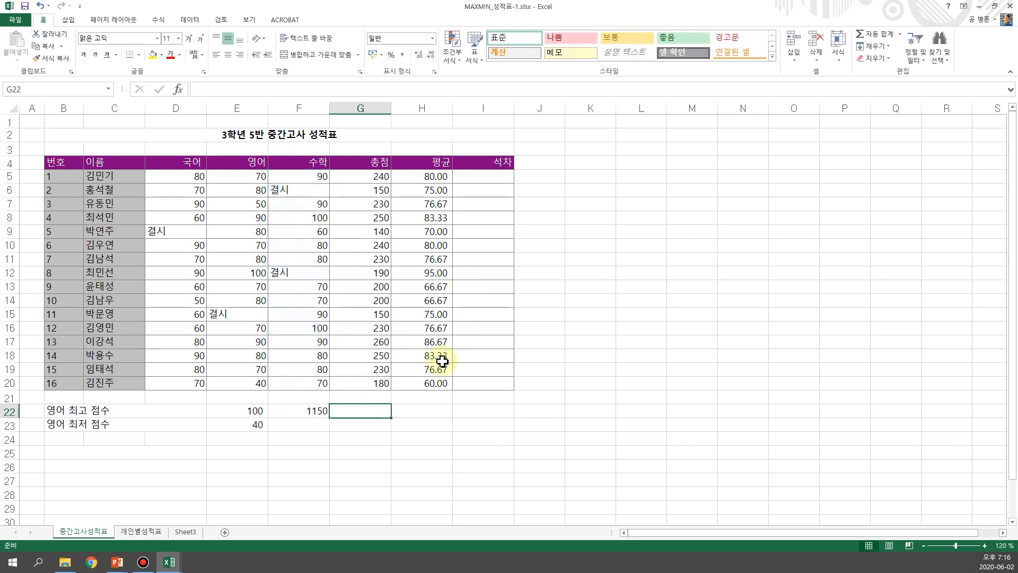
Use the AutoSum average option to average the 수학 scores in F5:F20 in cell F23
left_click(311, 423)
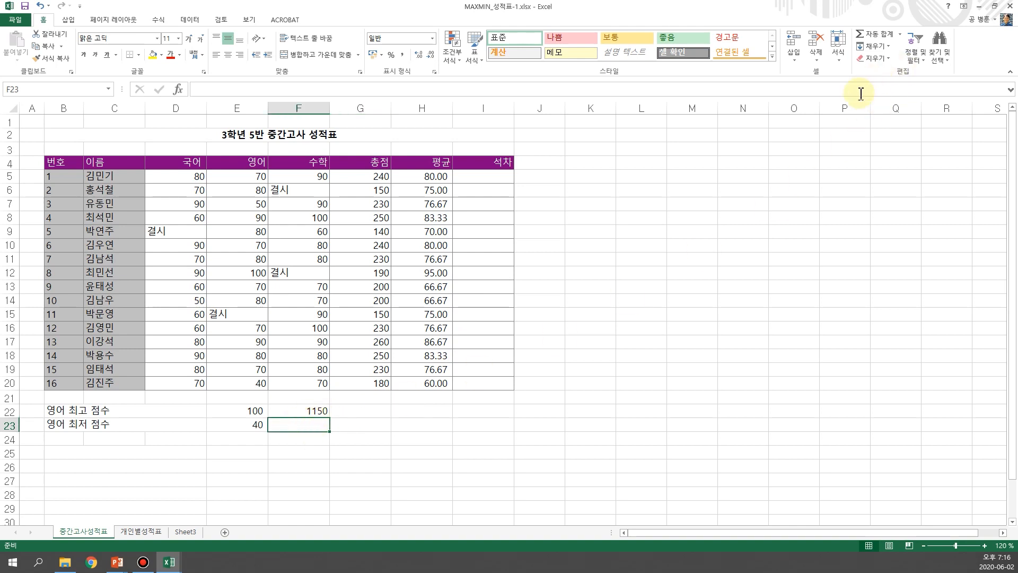
left_click(900, 35)
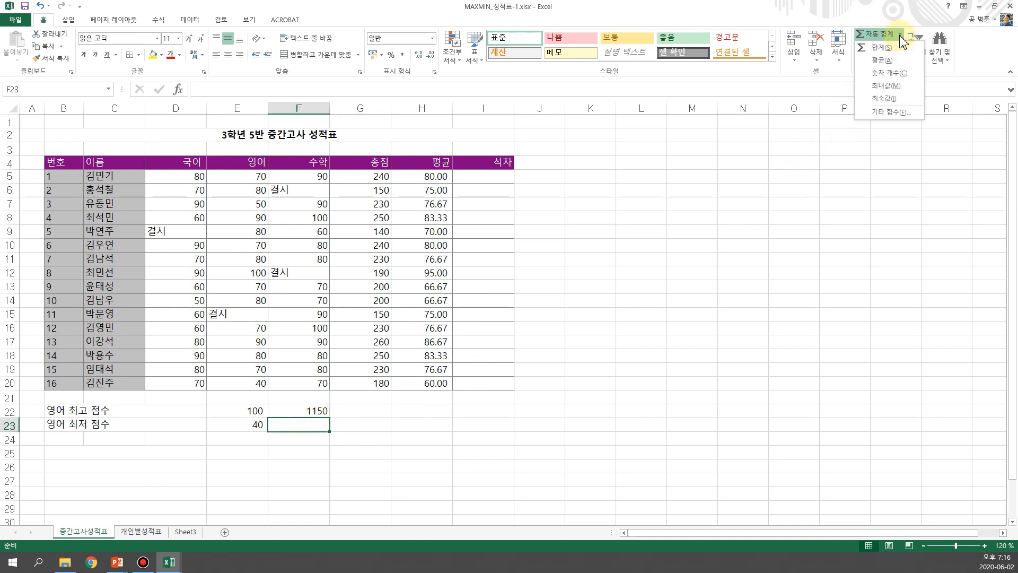
left_click(889, 61)
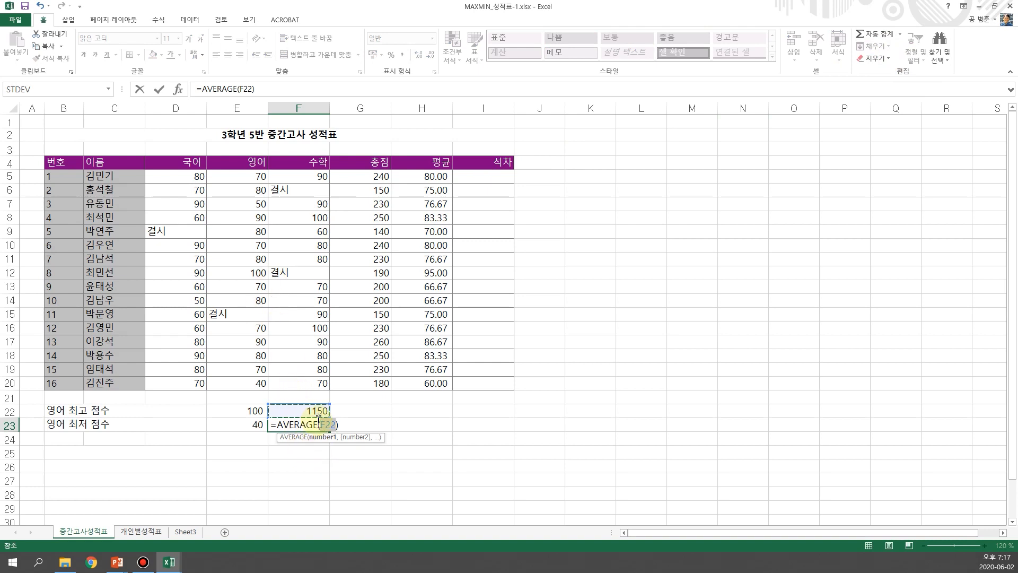
left_click_drag(314, 175, 306, 382)
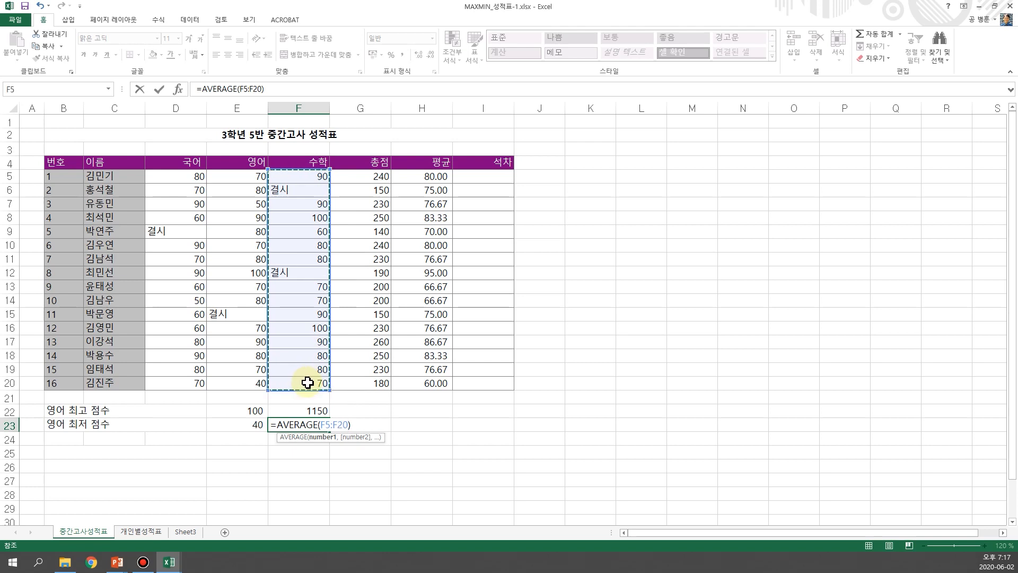
key("Tab")
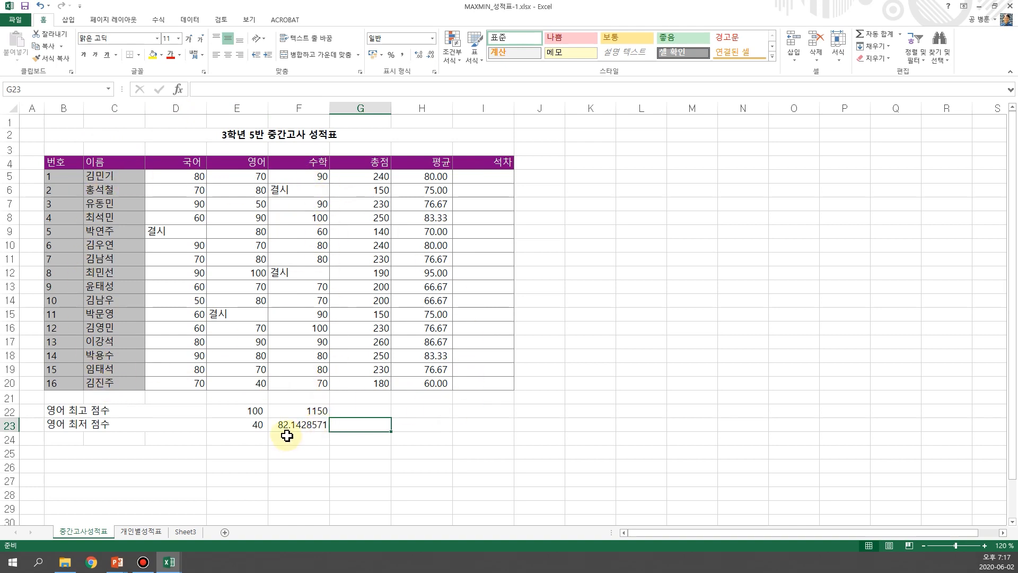
Use the AutoSum maximum option to find the highest 총점 in G5:G20 in cell G22
left_click(369, 410)
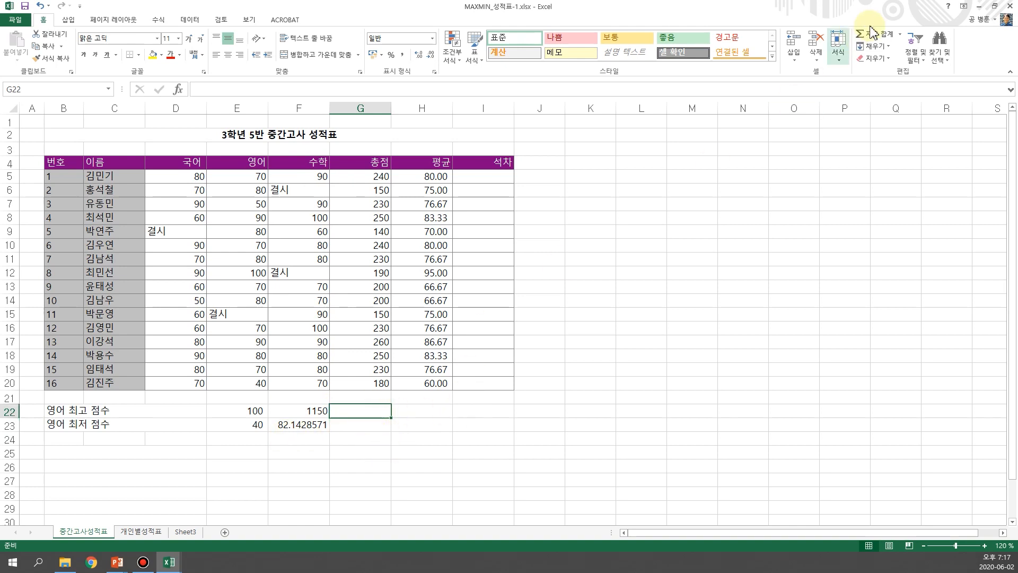
left_click(902, 34)
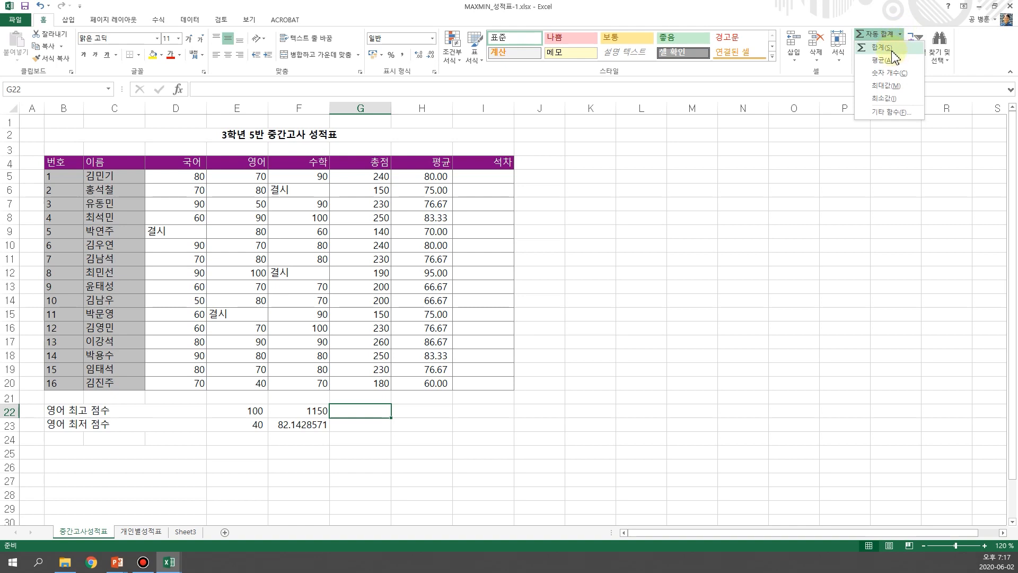
left_click(886, 86)
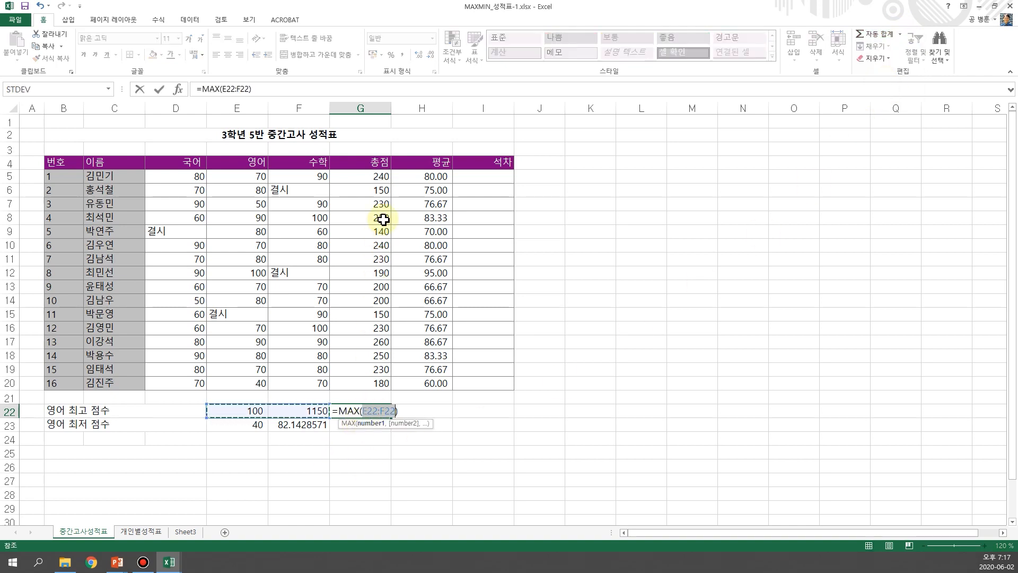
left_click_drag(378, 178, 370, 382)
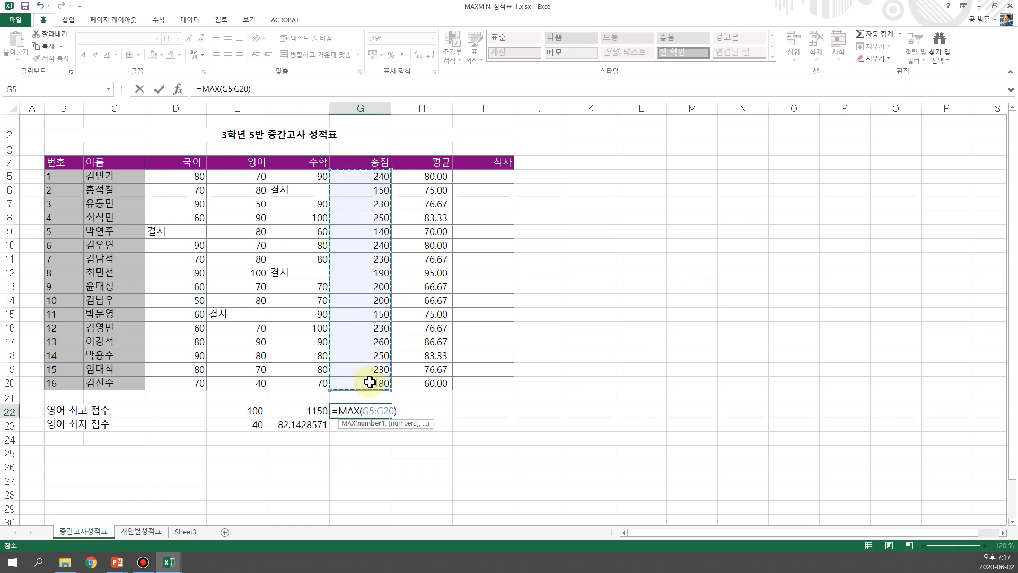
key("Tab")
Use the AutoSum minimum option to find the lowest 총점 in G5:G20 in cell G23
left_click(359, 424)
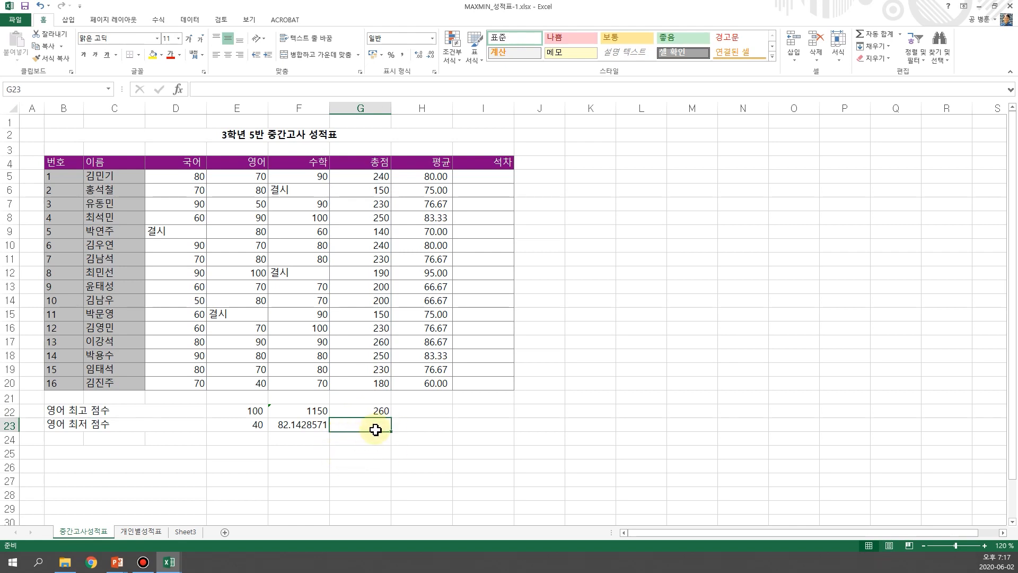
left_click(899, 34)
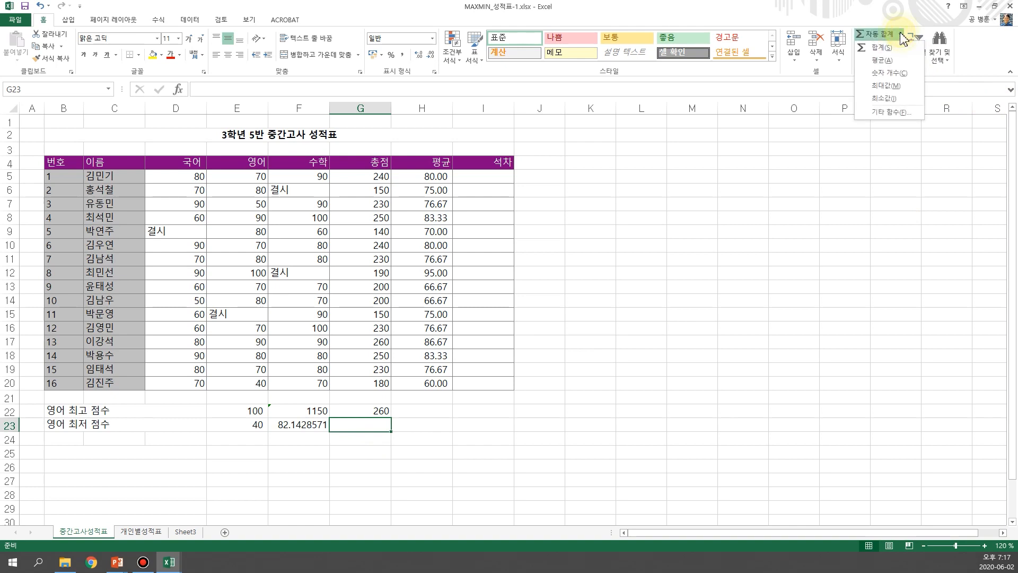
left_click(895, 100)
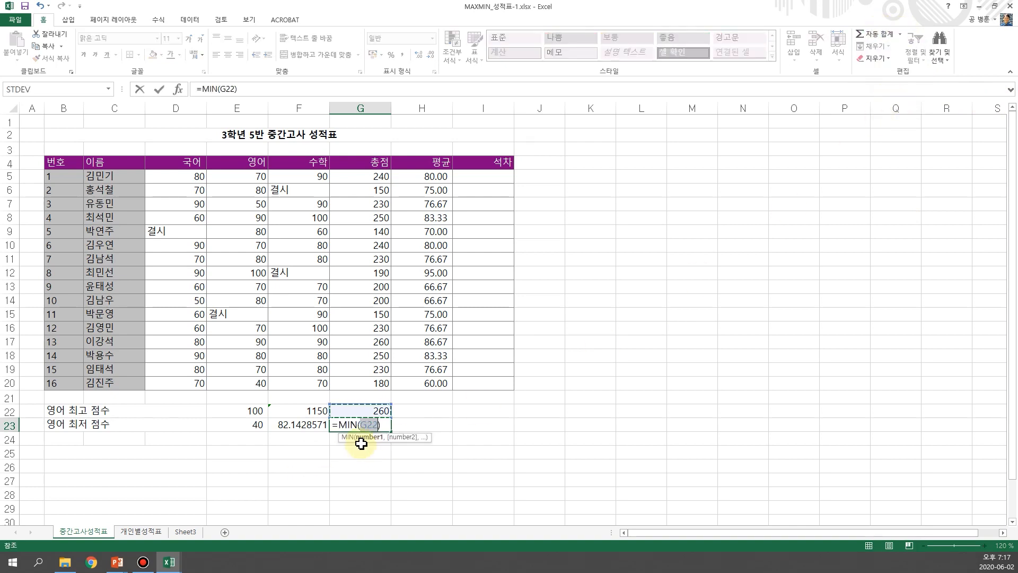
left_click_drag(377, 179, 367, 380)
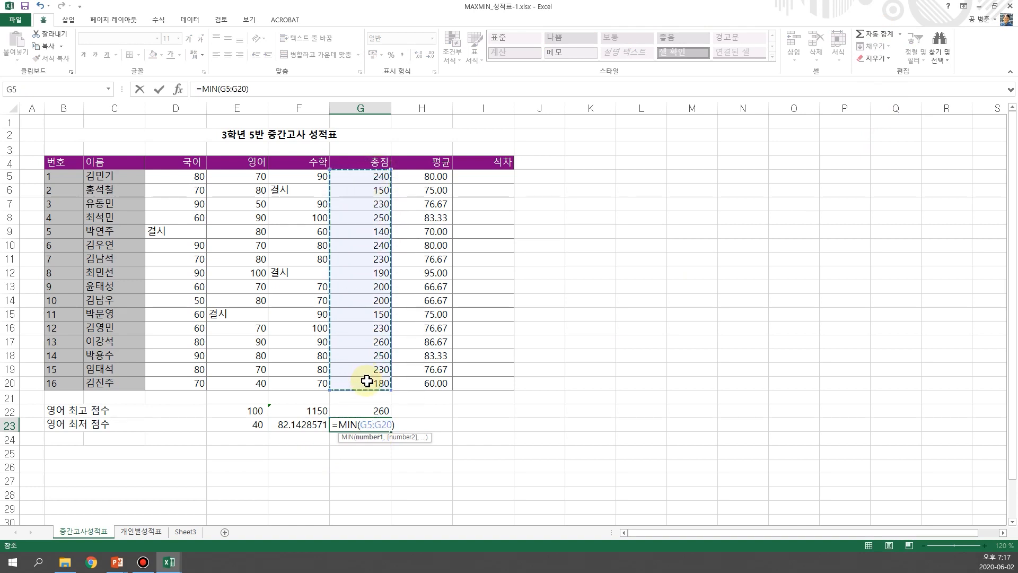
key("Tab")
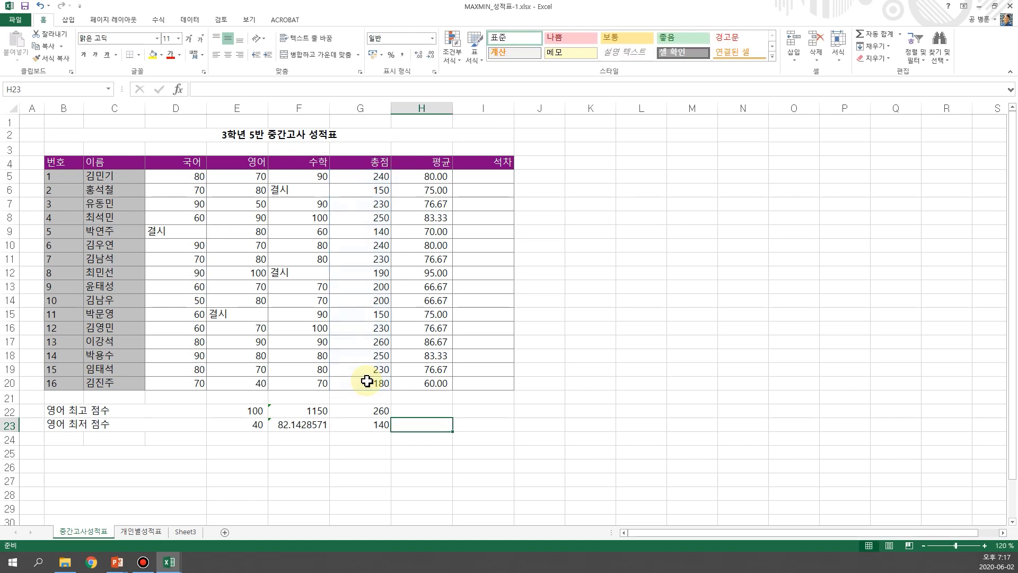
Review the formulas behind the AutoSum results in cells G23, F23 and G22
left_click(369, 425)
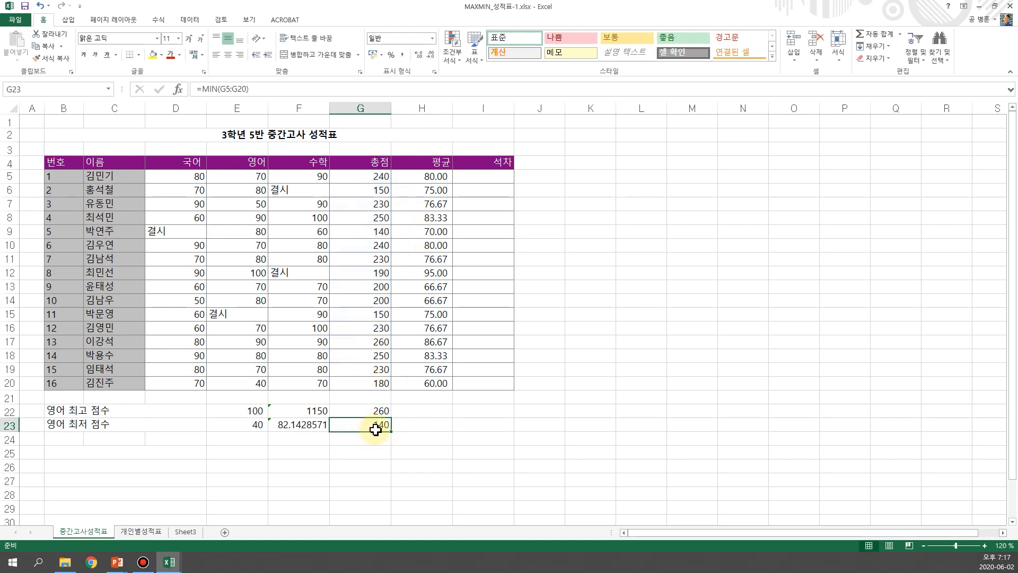
left_click(308, 422)
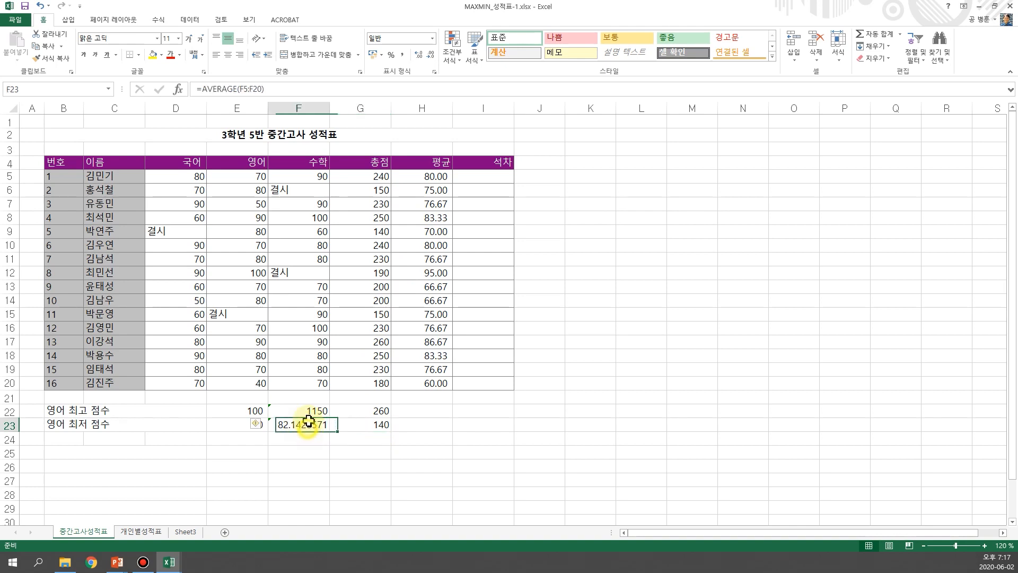
left_click(360, 411)
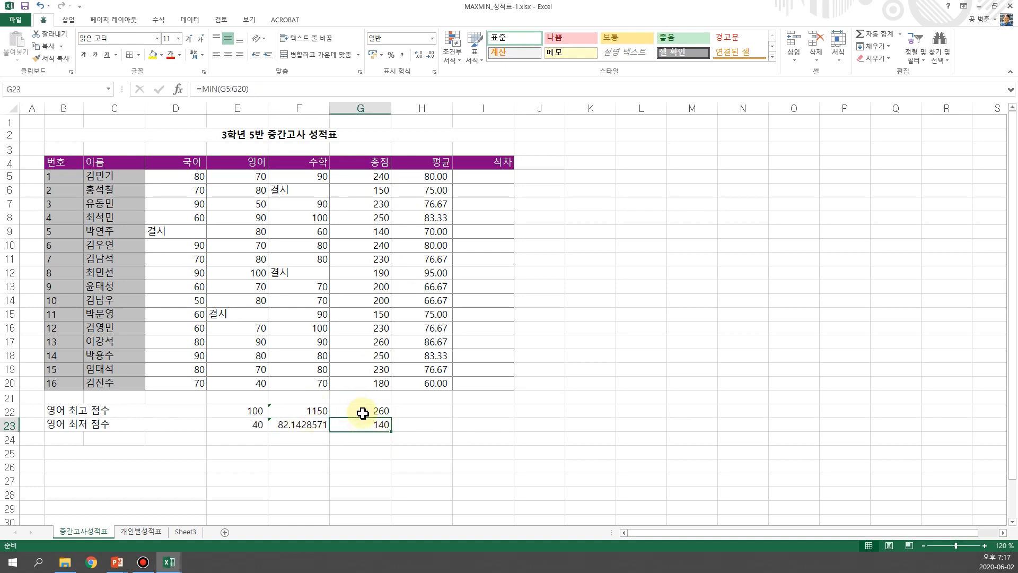
left_click(365, 413)
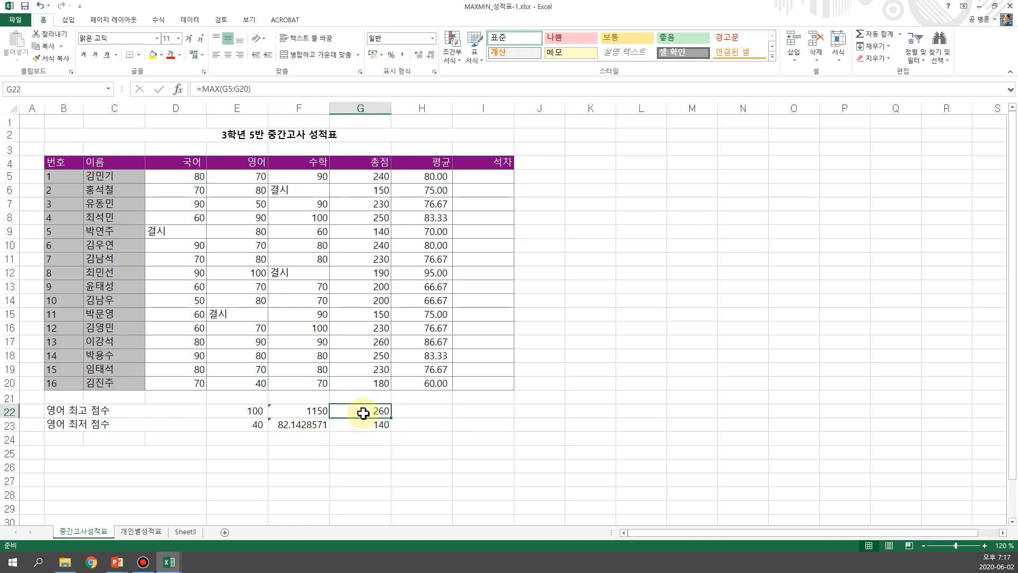
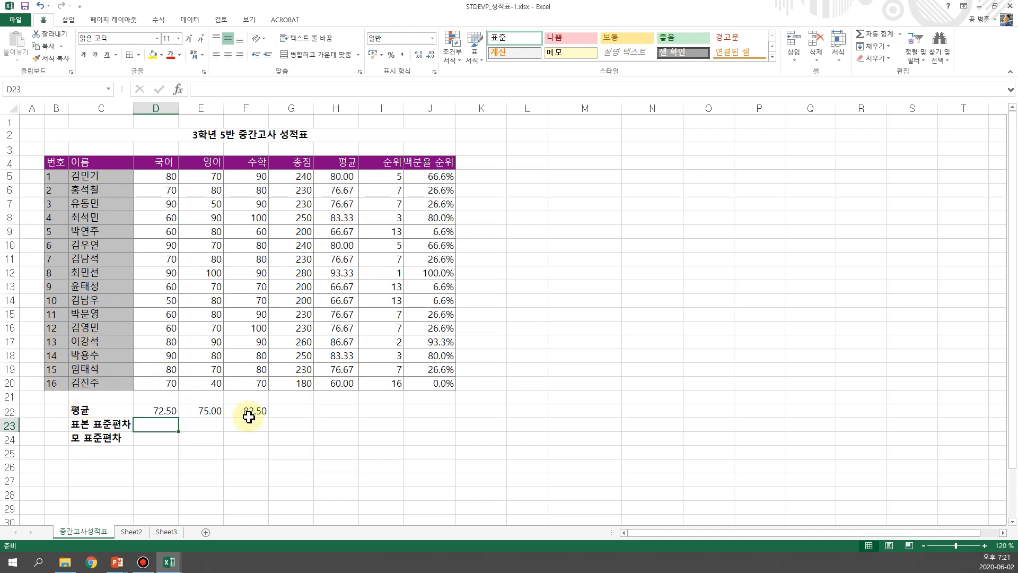
Enter =STDEV(D5:D20) in cell D23 for the 국어 표본 표준편차 and fill it across to F23
type("=")
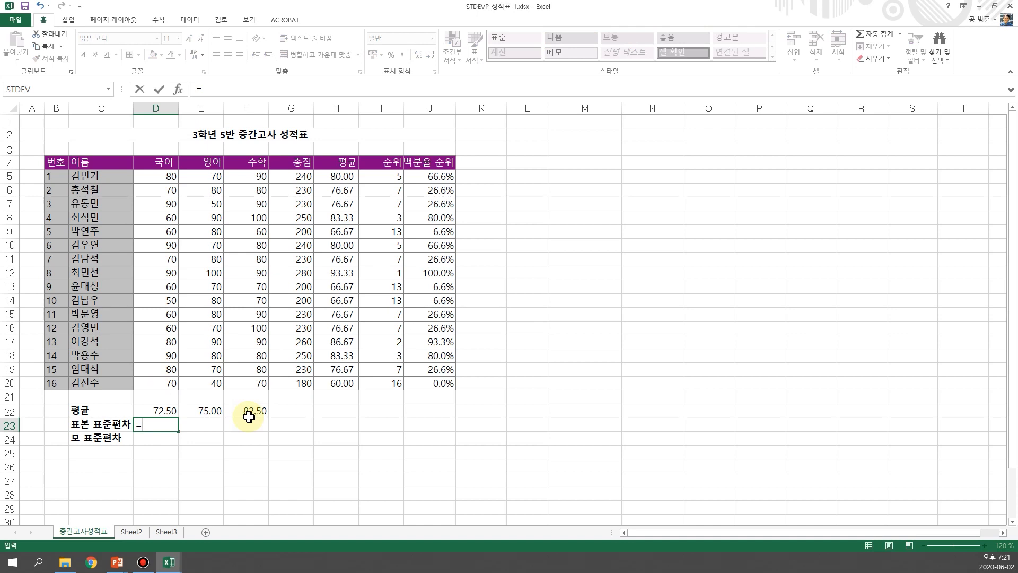
type("ST")
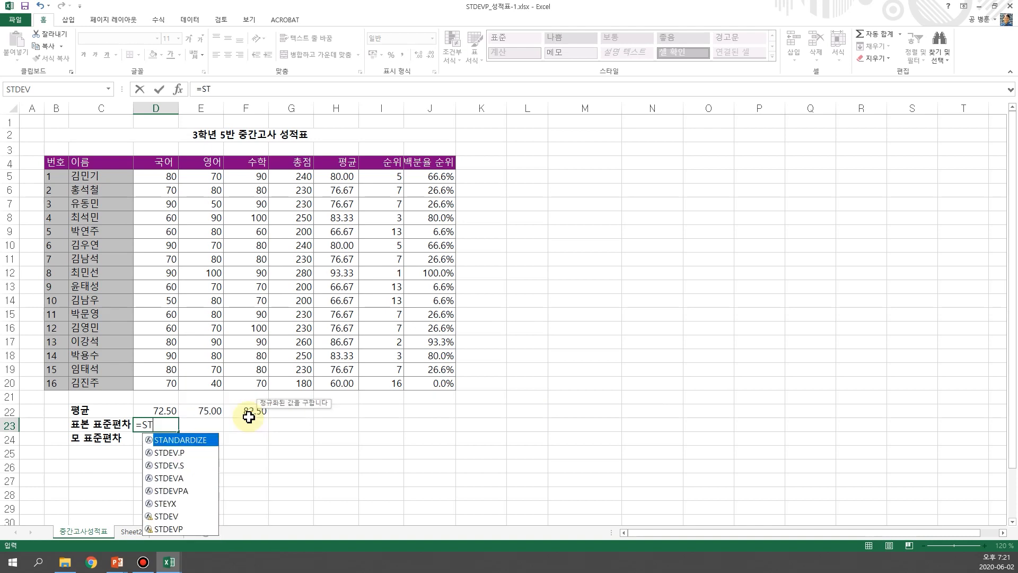
type("D")
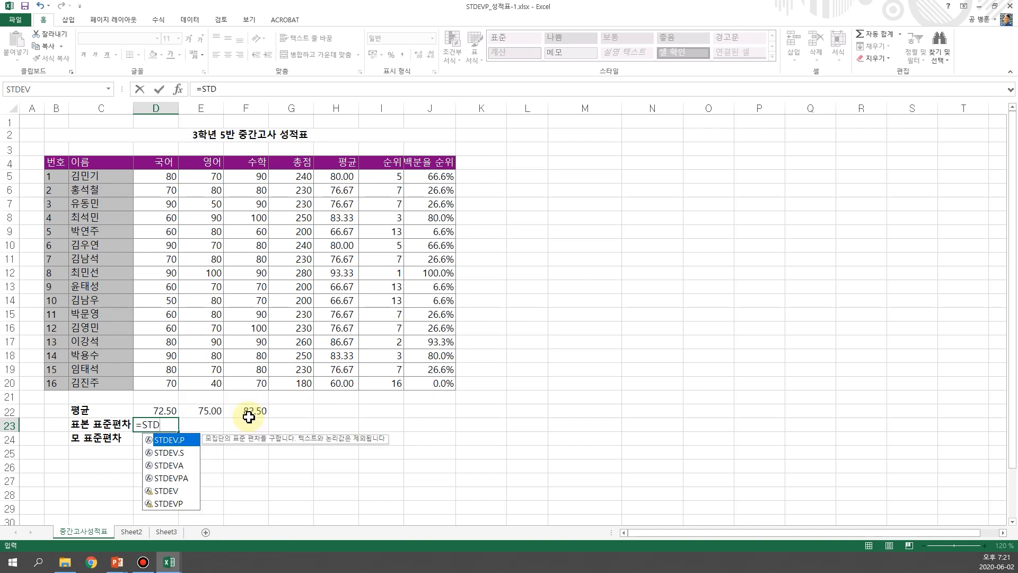
type("EV(")
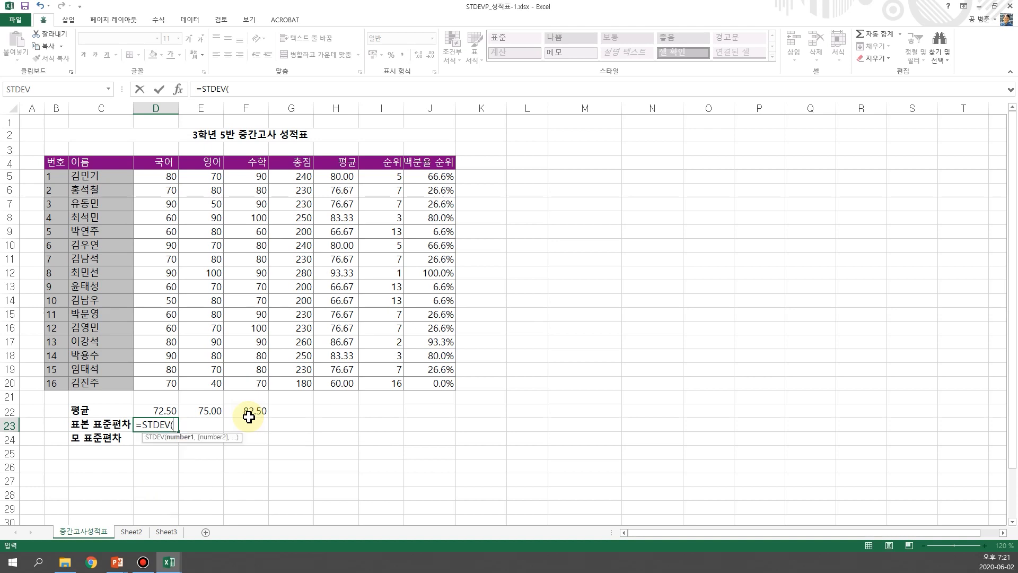
left_click_drag(161, 182, 161, 382)
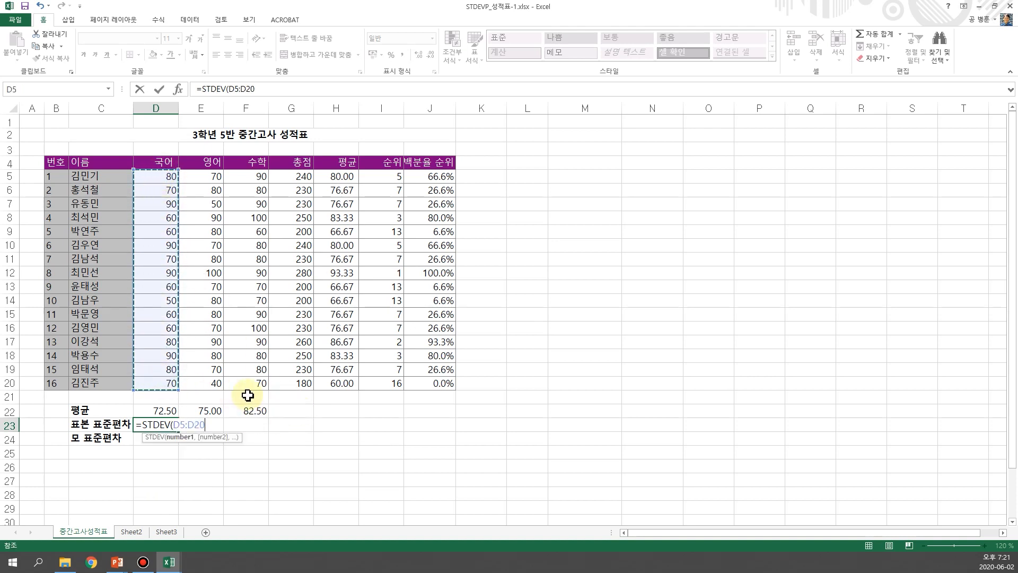
type(")")
key("ctrl+Return")
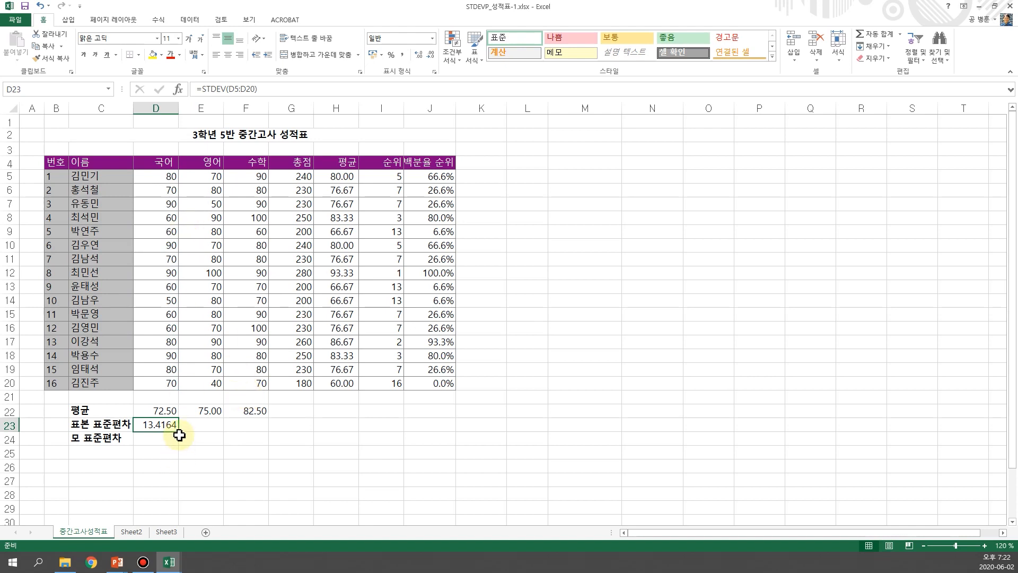
left_click_drag(180, 432, 258, 435)
left_click(209, 443)
Review the STDEV formulas for 국어, 영어 and 수학 in the 표본 표준편차 row, D23:F23
left_click(154, 427)
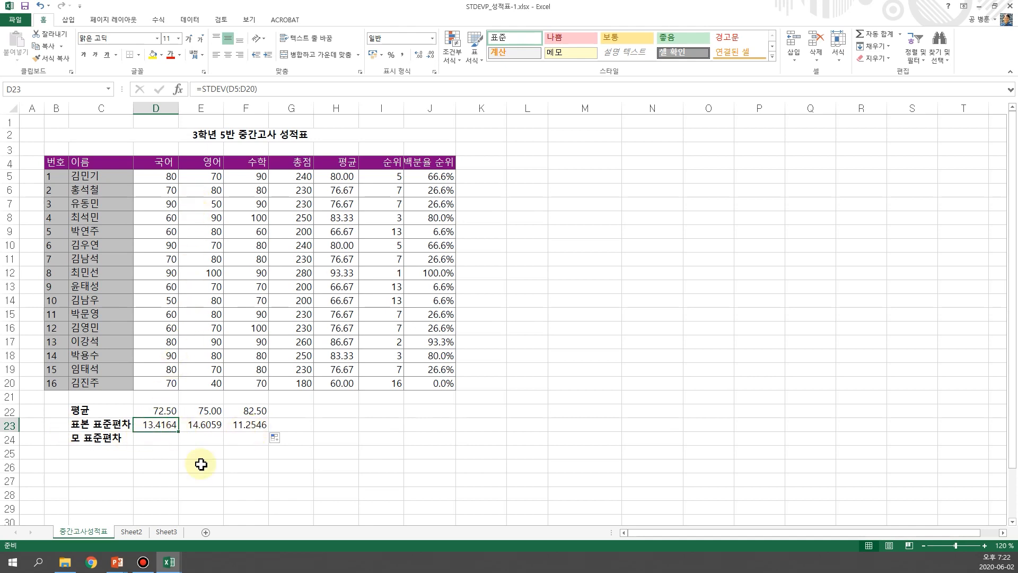
left_click(200, 424)
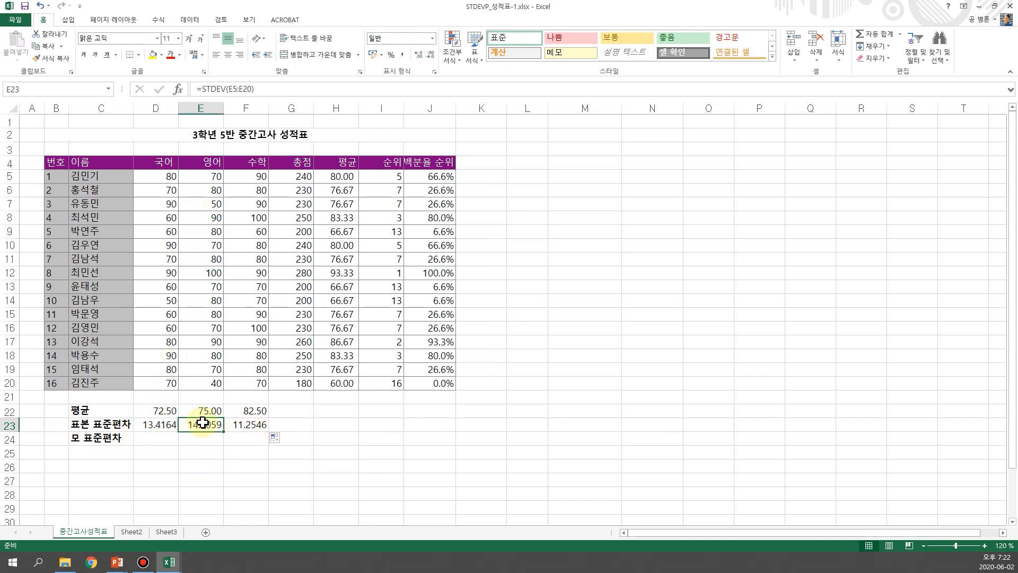
left_click(255, 428)
left_click(152, 424)
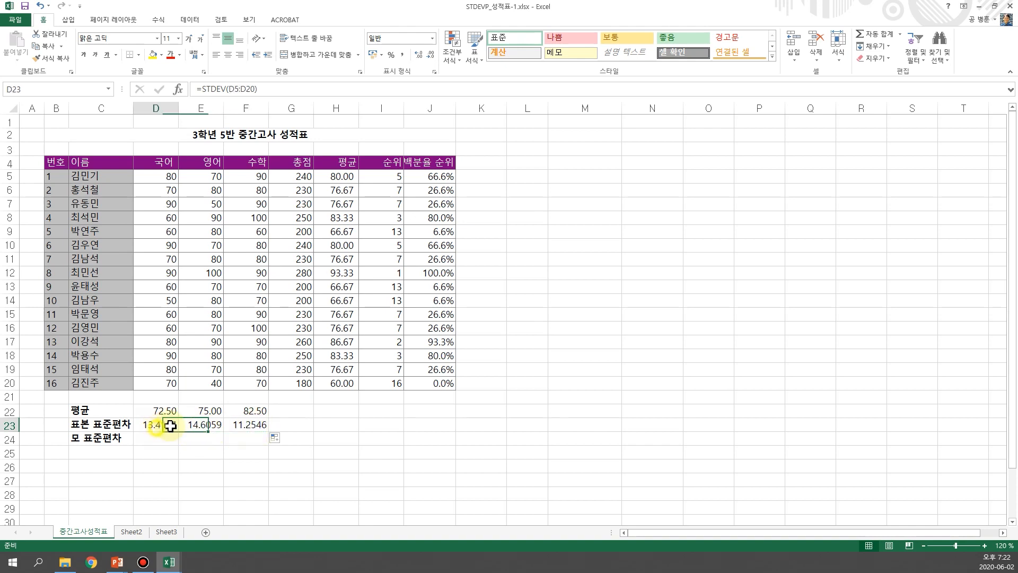
left_click(255, 424)
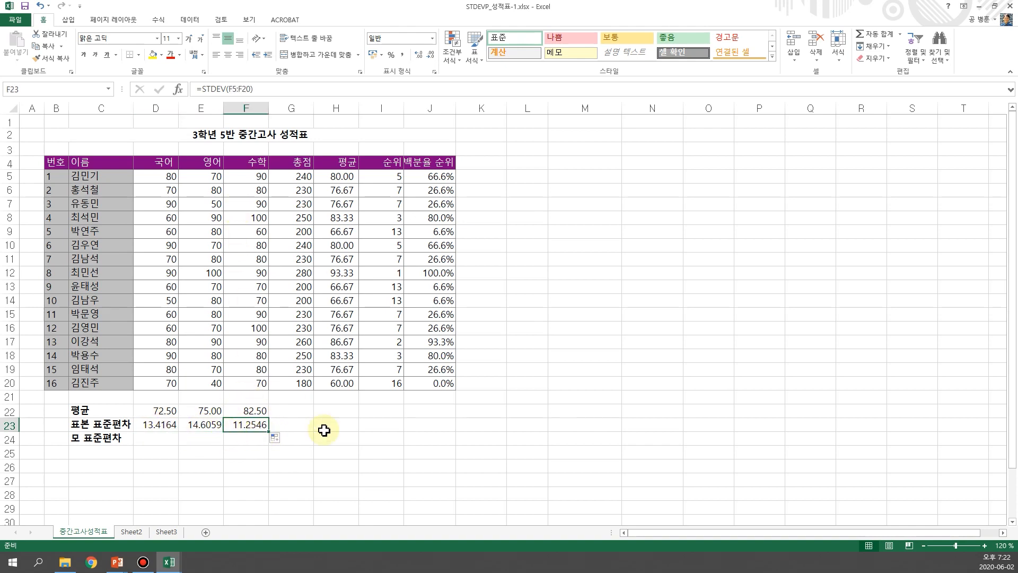
left_click(196, 422)
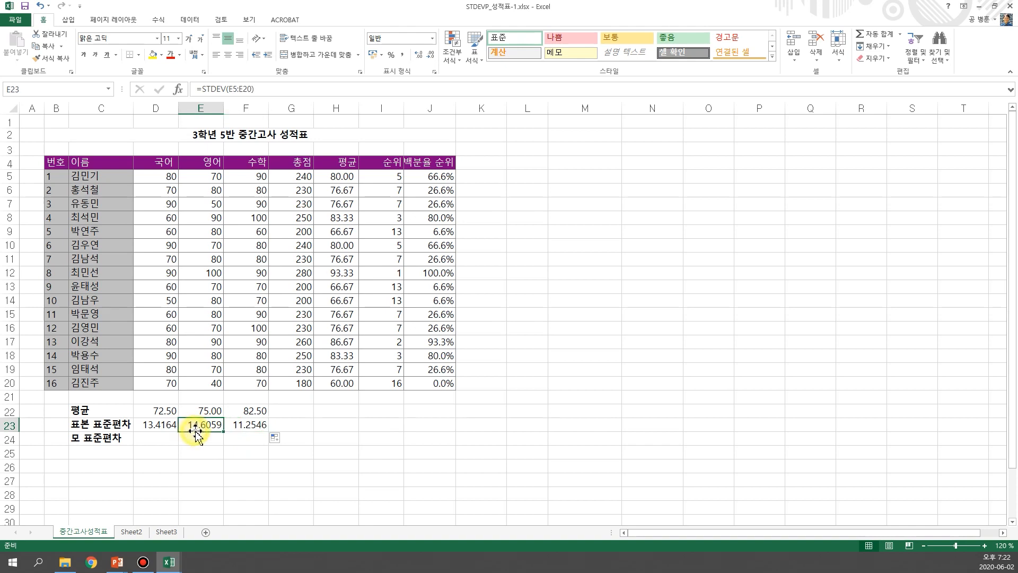
Enter =STDEVP(D5:D20) in cell D24 for the 국어 모 표준편차, fill it across to F24 and check the copied 수학 formula
left_click(151, 437)
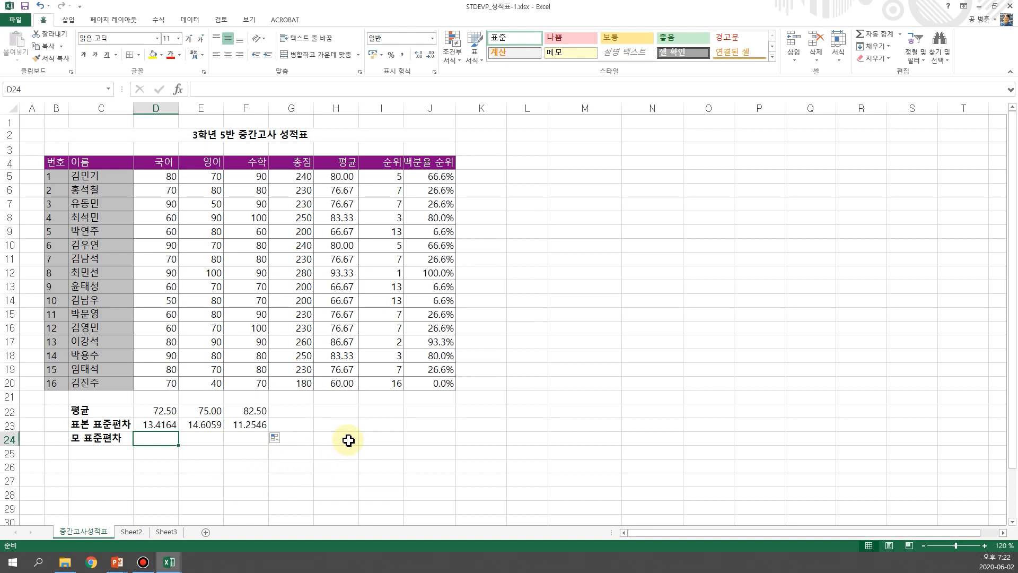
type("=")
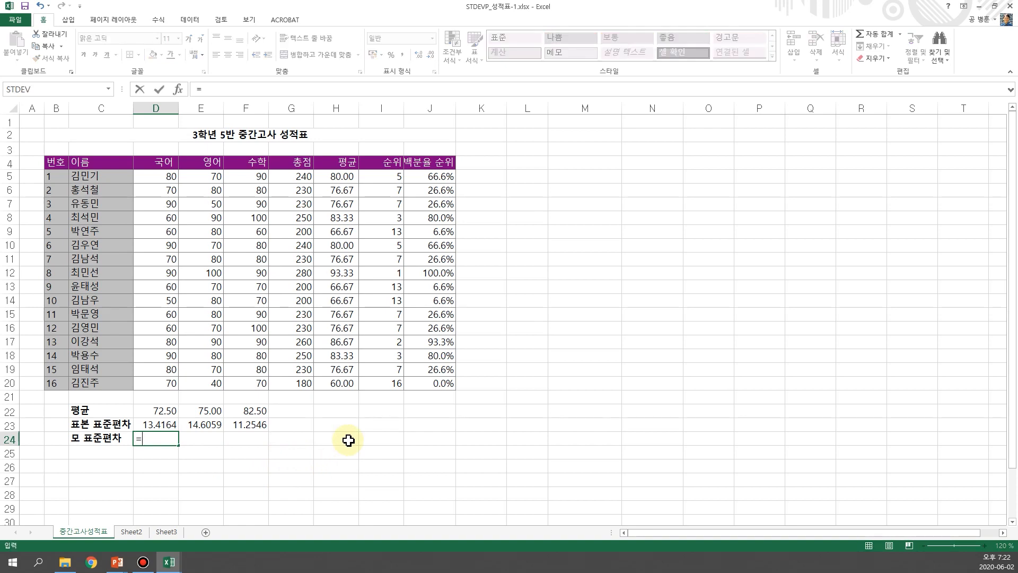
type("STDE")
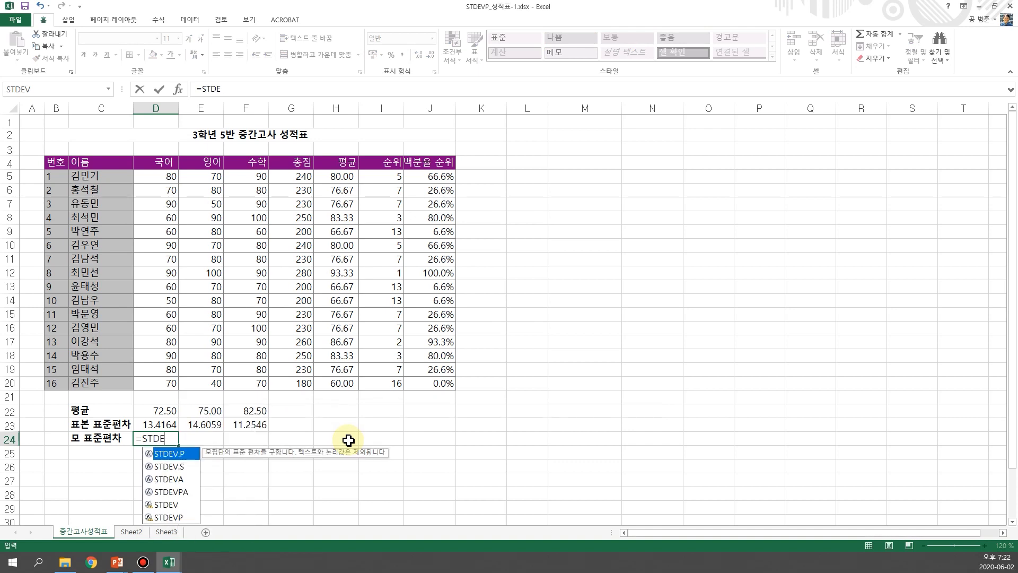
type("VP")
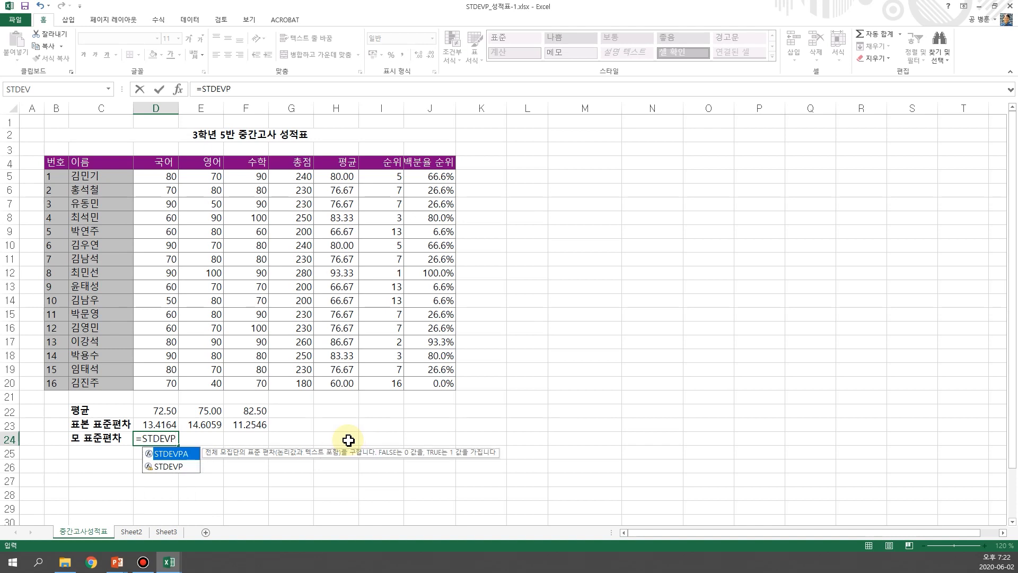
type("(")
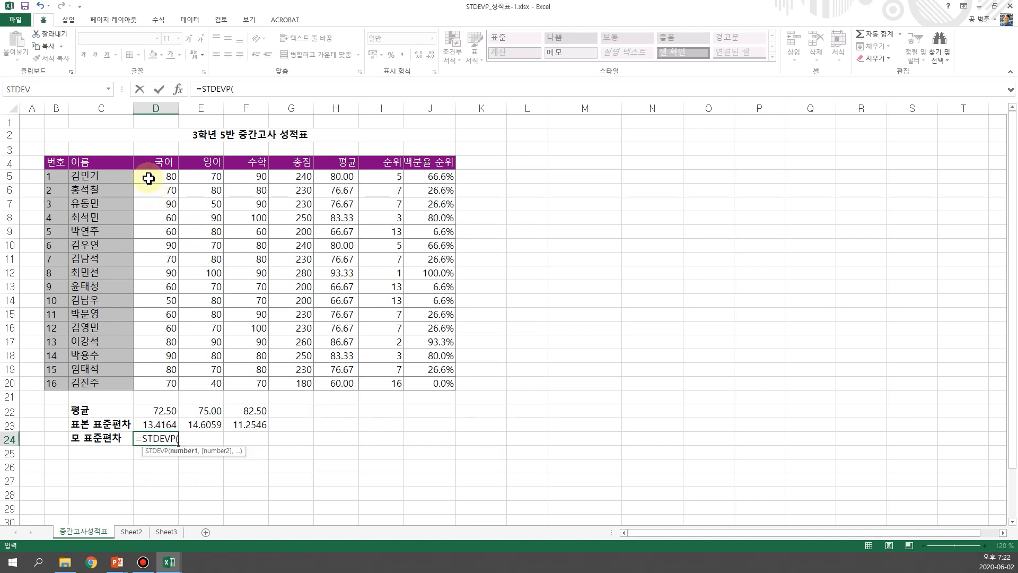
left_click_drag(158, 175, 152, 383)
key("Tab")
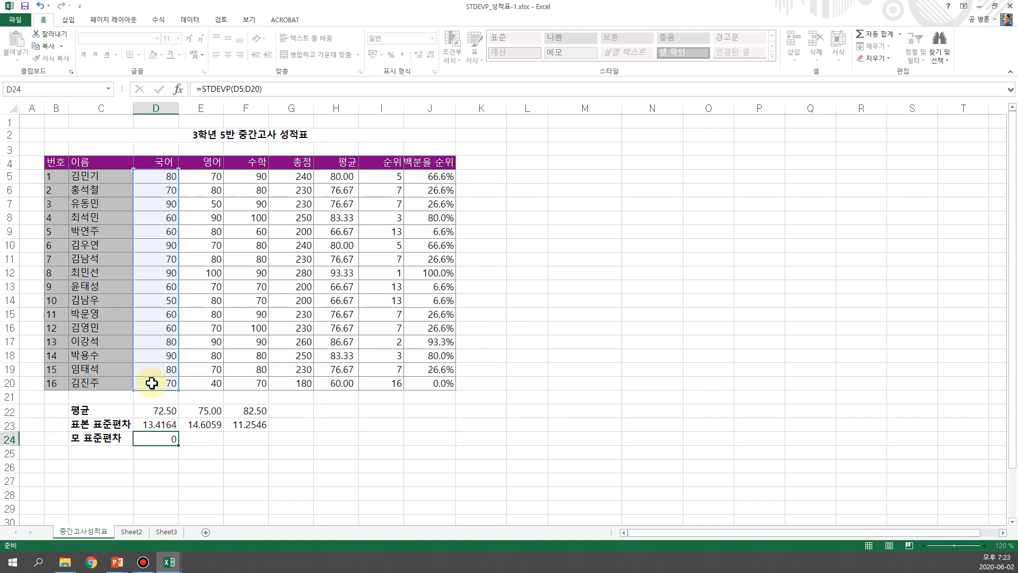
key("Left")
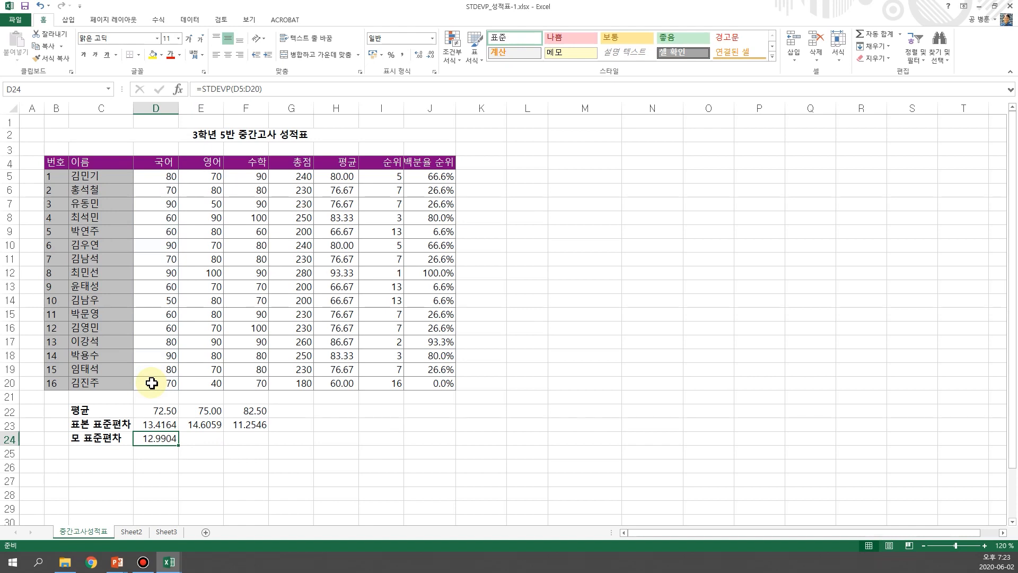
left_click_drag(179, 447, 266, 448)
left_click(232, 482)
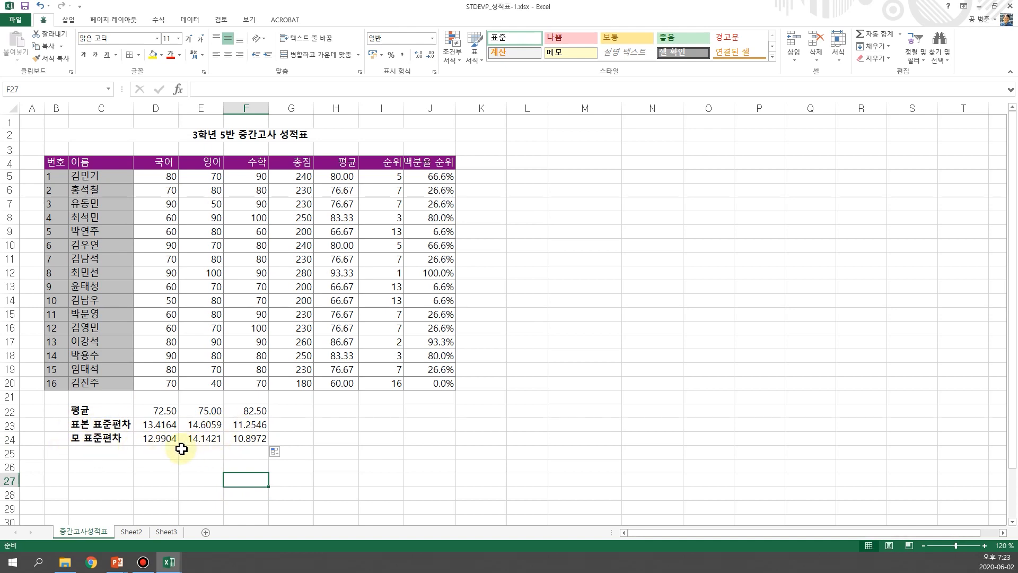
left_click_drag(148, 438, 239, 440)
left_click(236, 440)
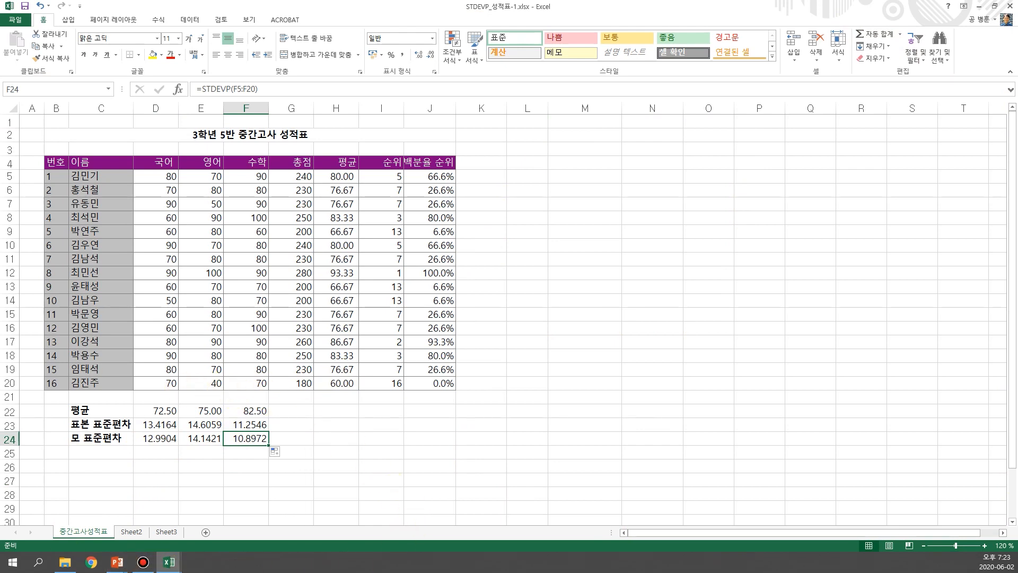
Switch to the PowerPoint slideshow and advance past the STDEV and STDEVP slides to the SUMIF function slide
left_click(116, 562)
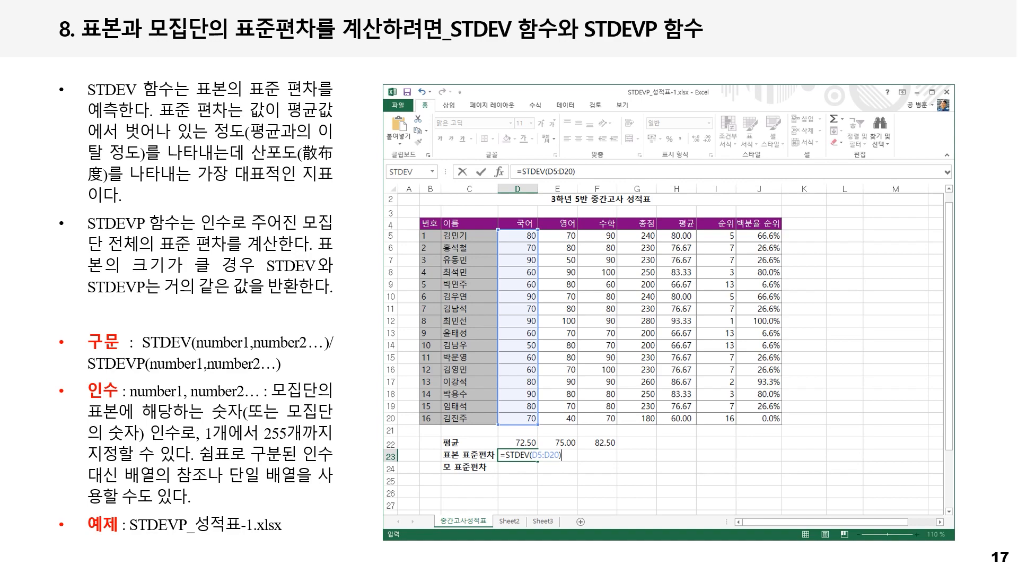
key("Right")
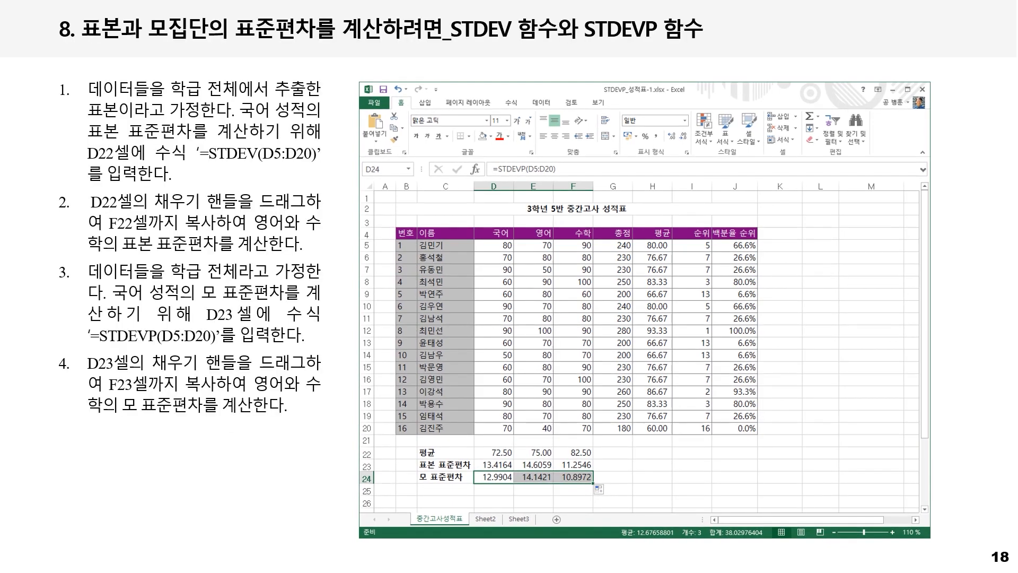
key("Right")
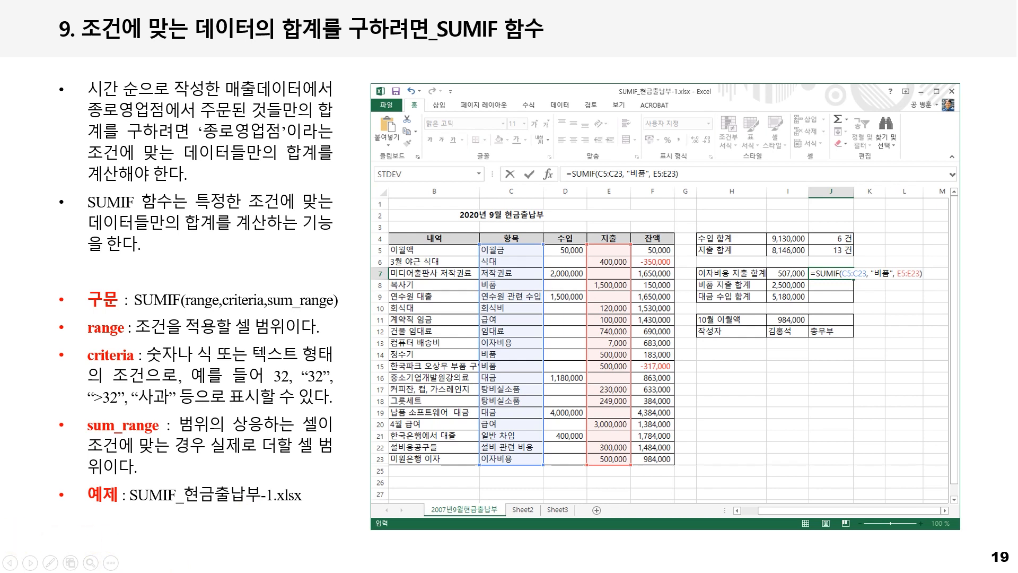
Switch to the Excel workbook SUMIF_현금출납부-1.xlsx and enter =SUMIF(C5:C23,"이자비용",E5:E23) in cell J7 for the 이자비용 지출 합계
key("alt+Tab")
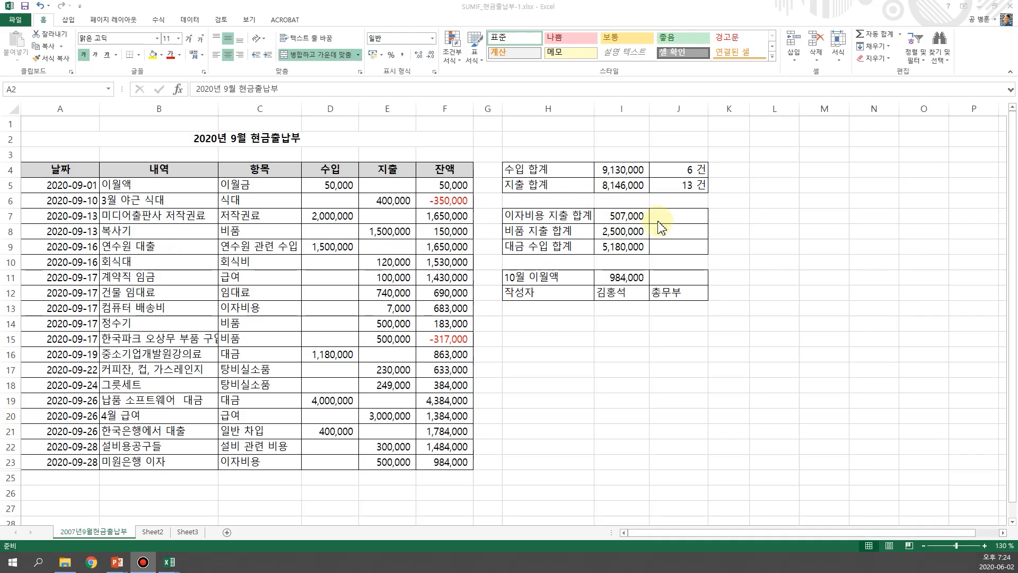
left_click(690, 217)
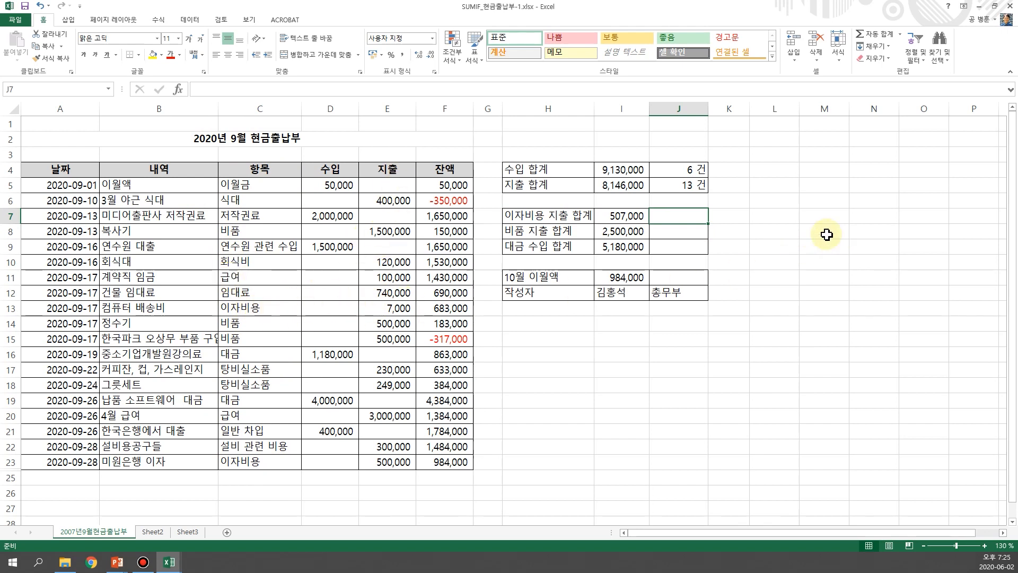
type("=S")
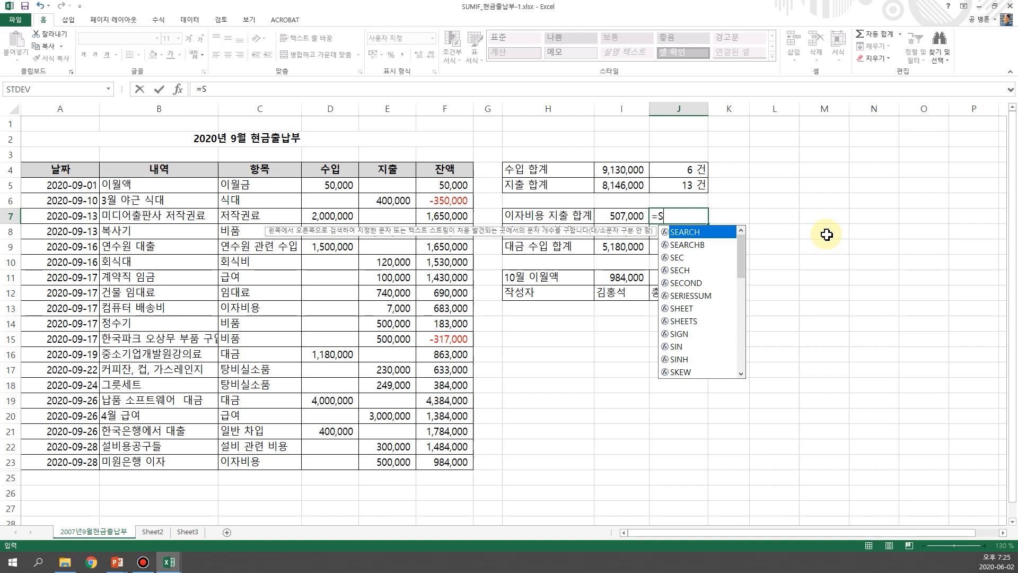
type("UMI")
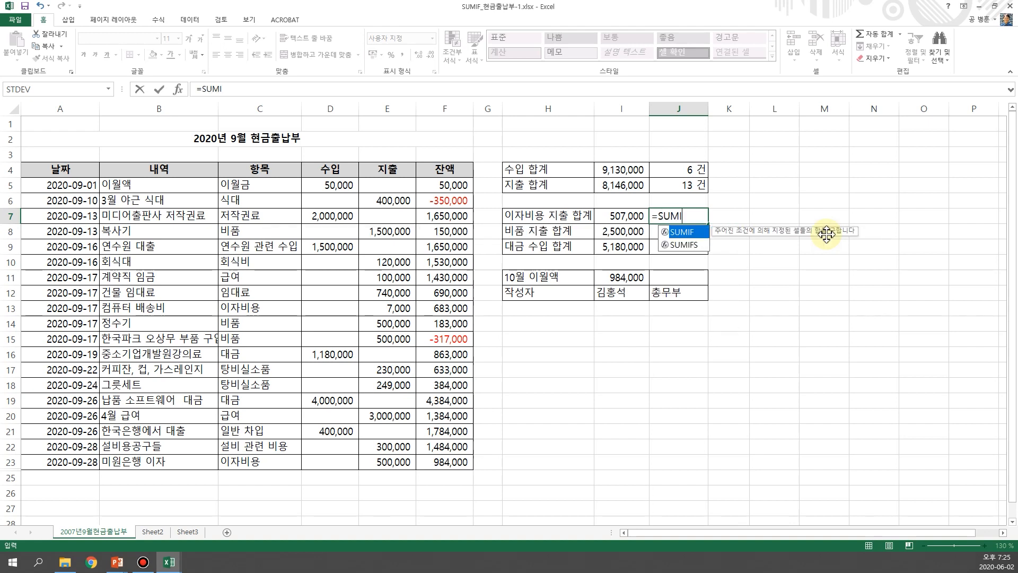
type("F(")
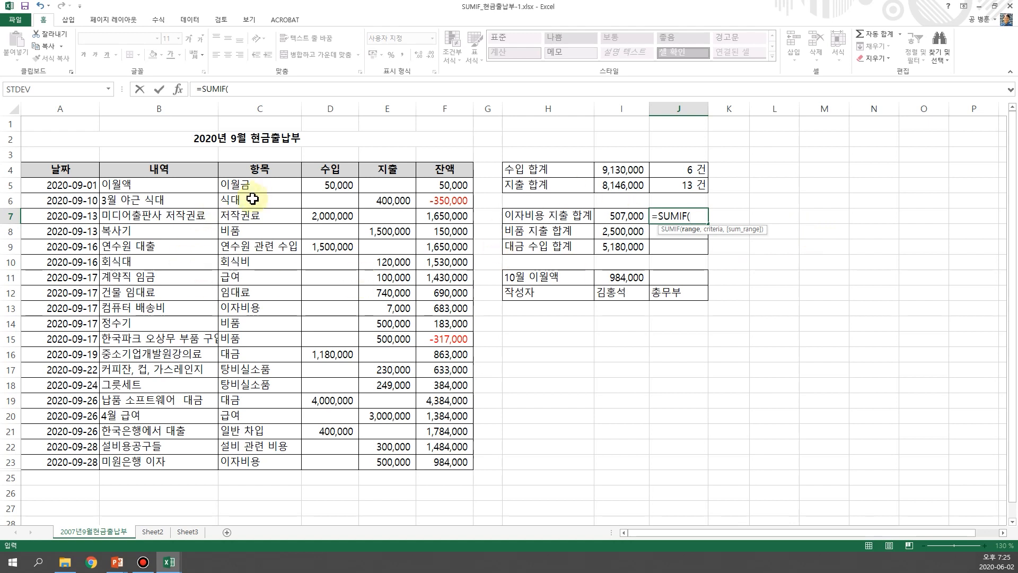
left_click_drag(260, 188, 253, 290)
left_click_drag(254, 420, 258, 460)
type(",")
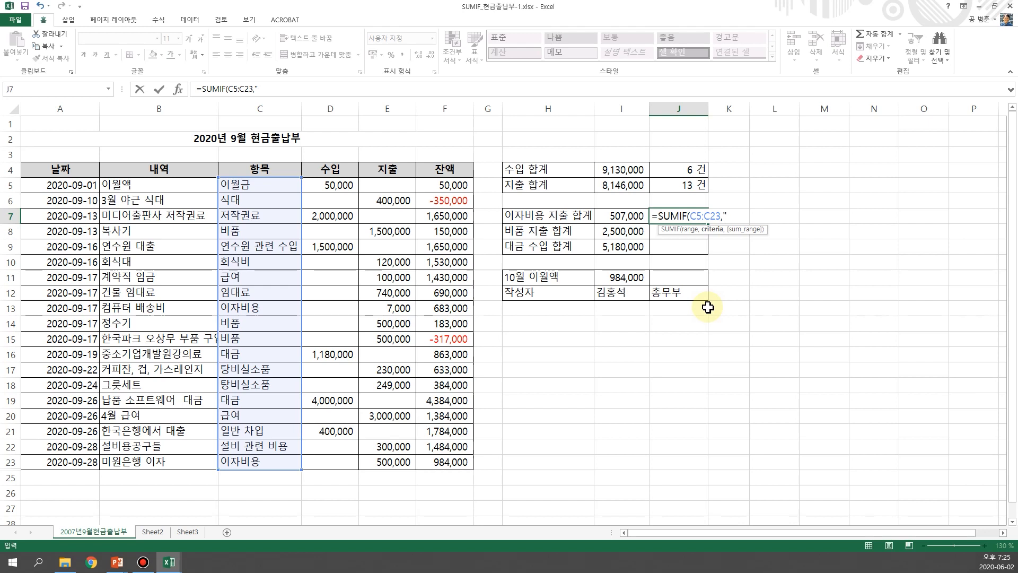
type("\"이자비용\",")
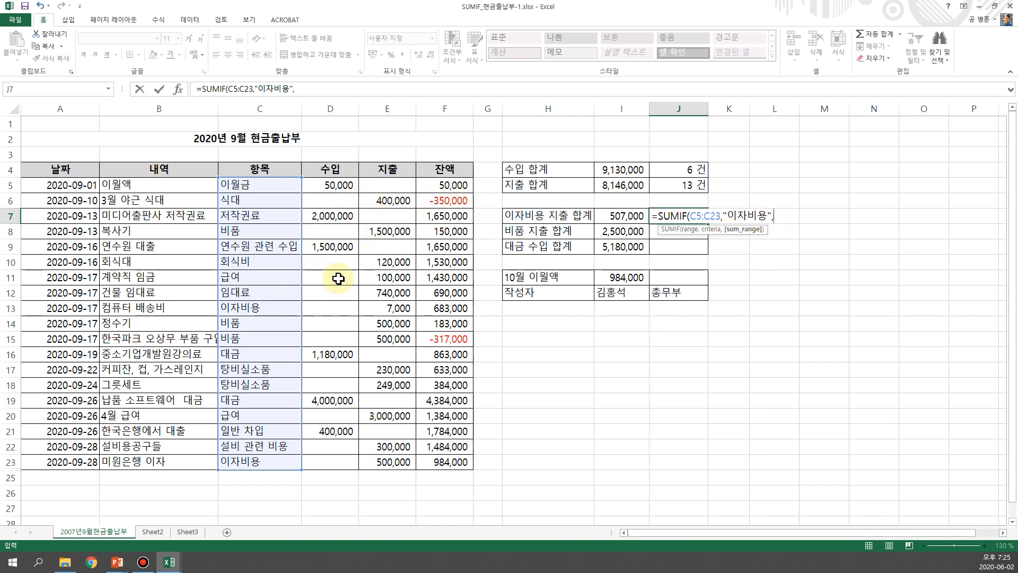
left_click_drag(387, 192, 398, 462)
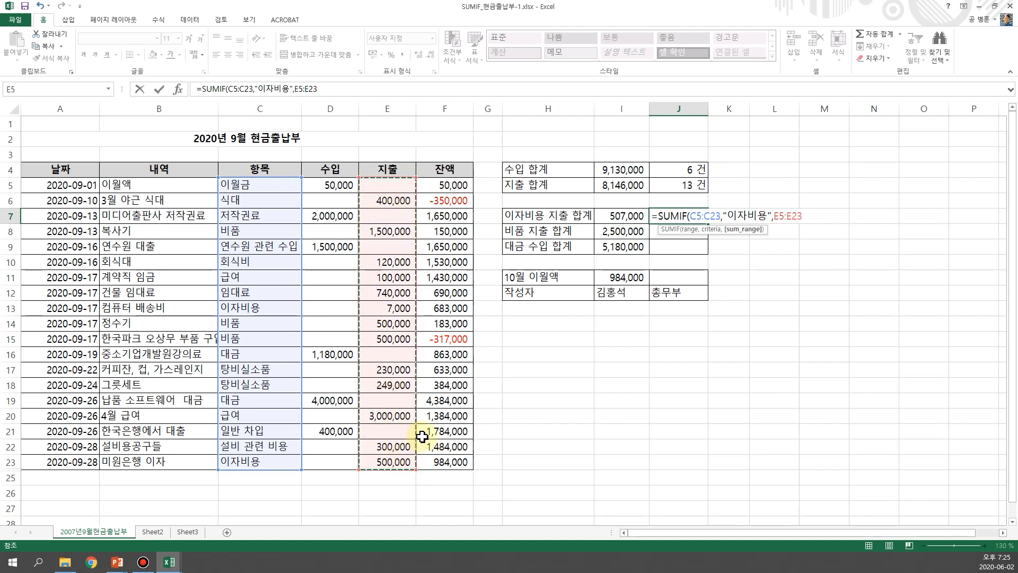
type(")")
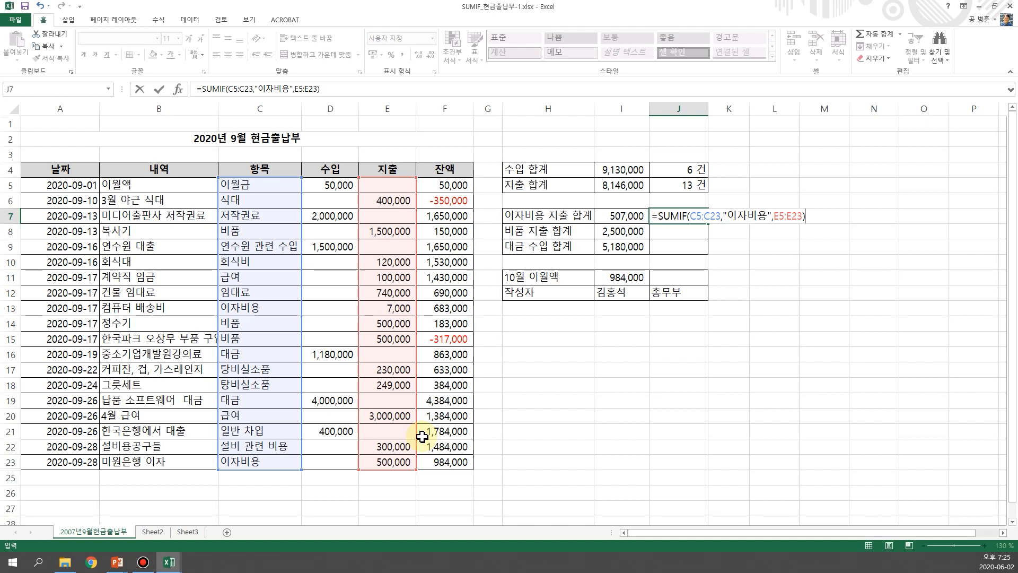
key("Tab")
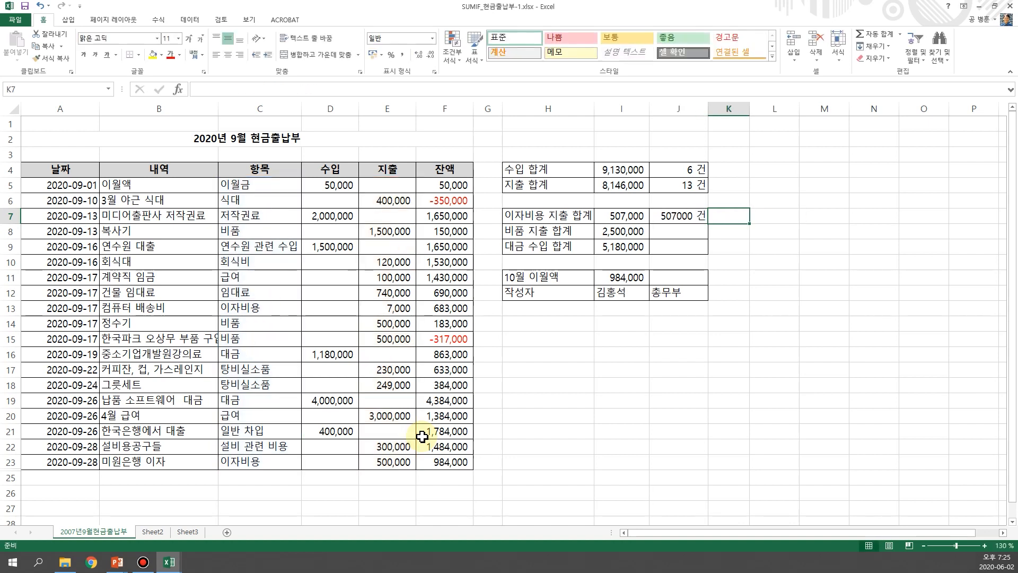
Format cell J7 with the 통화 number format, using 0 decimal places and no currency symbol
key("Left")
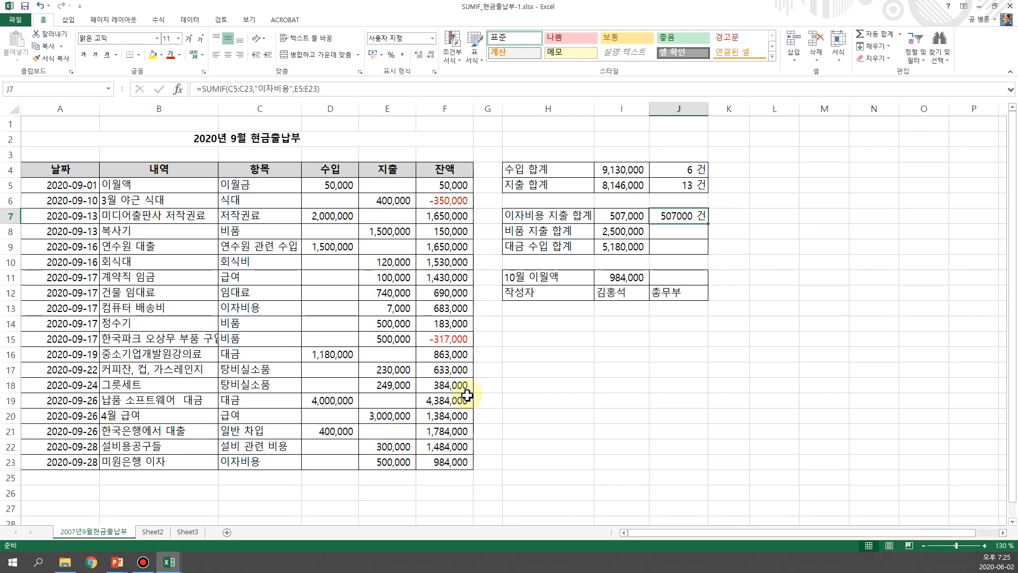
left_click(435, 72)
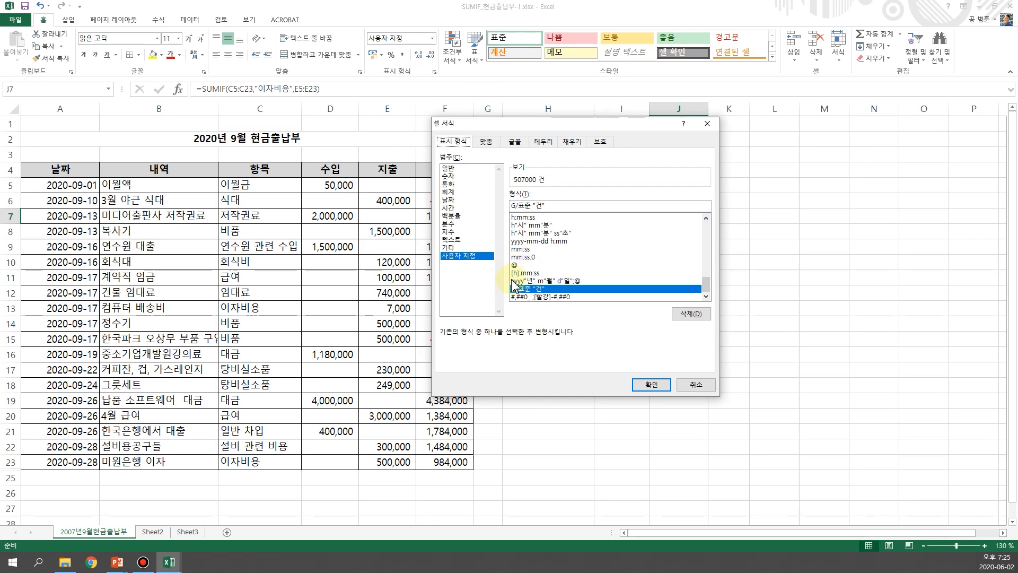
left_click_drag(581, 130, 345, 185)
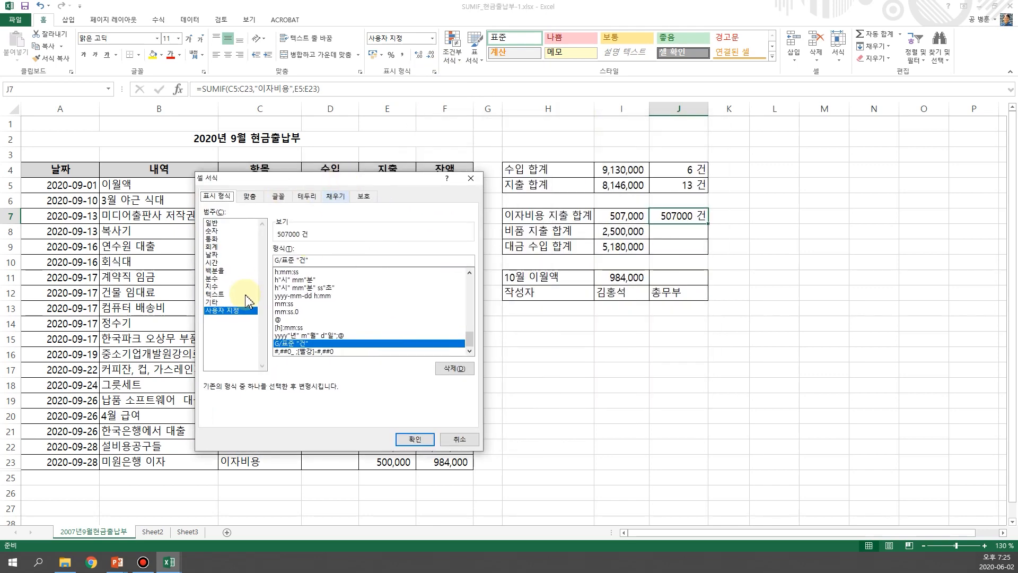
left_click(215, 239)
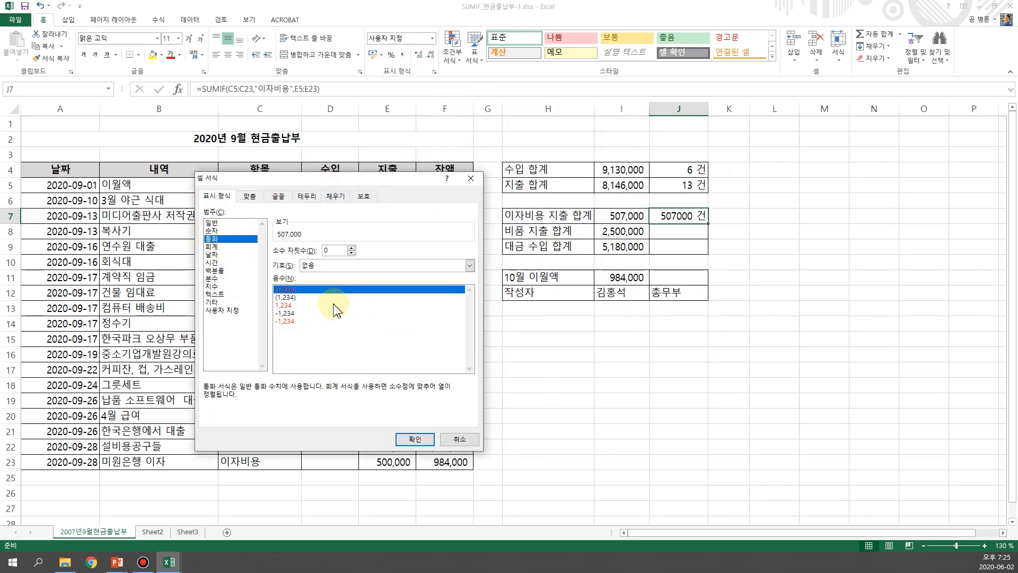
left_click(213, 247)
left_click(214, 238)
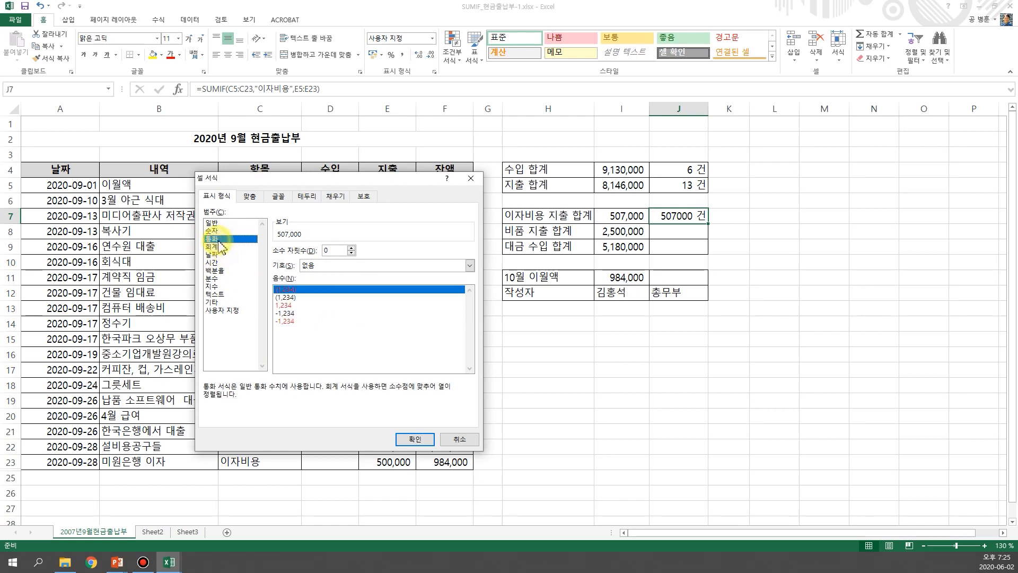
left_click(416, 439)
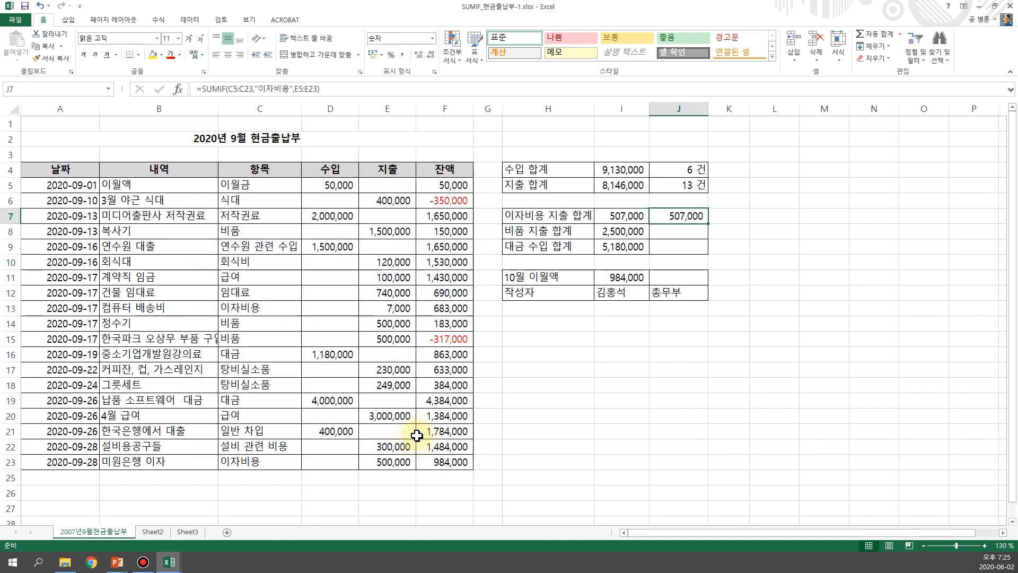
Compare the SUMIF formulas for 이자비용 지출 합계 in I7 and J7 and for 비품 지출 합계 in I8
left_click(676, 228)
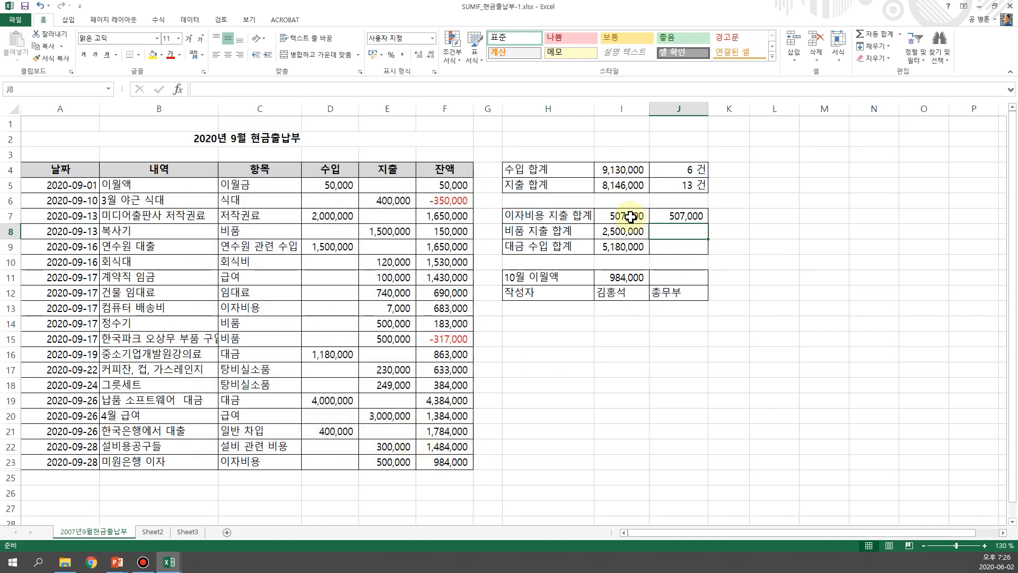
left_click(676, 215)
left_click(628, 216)
left_click(669, 221)
left_click(638, 219)
left_click(618, 234)
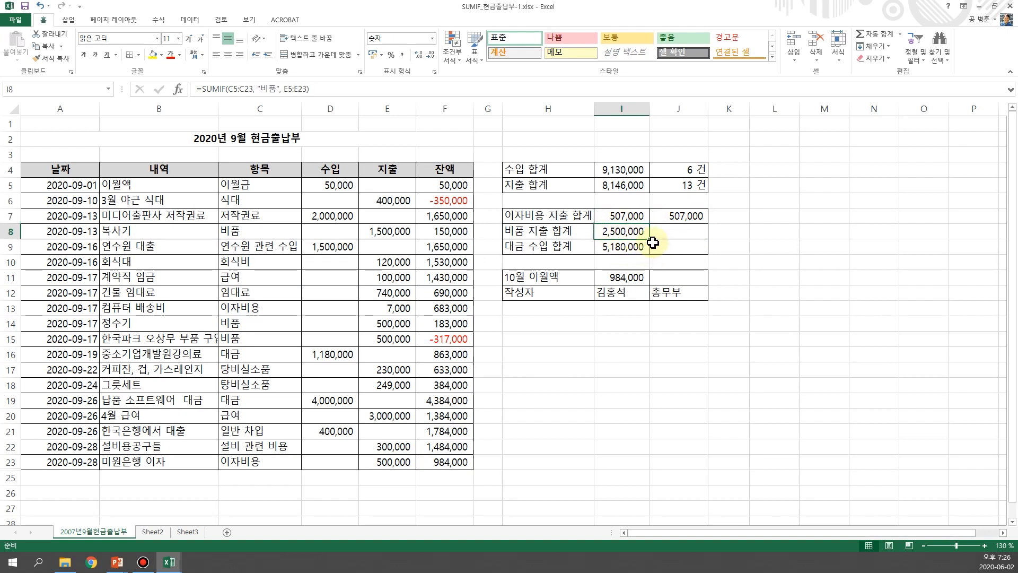
left_click(679, 233)
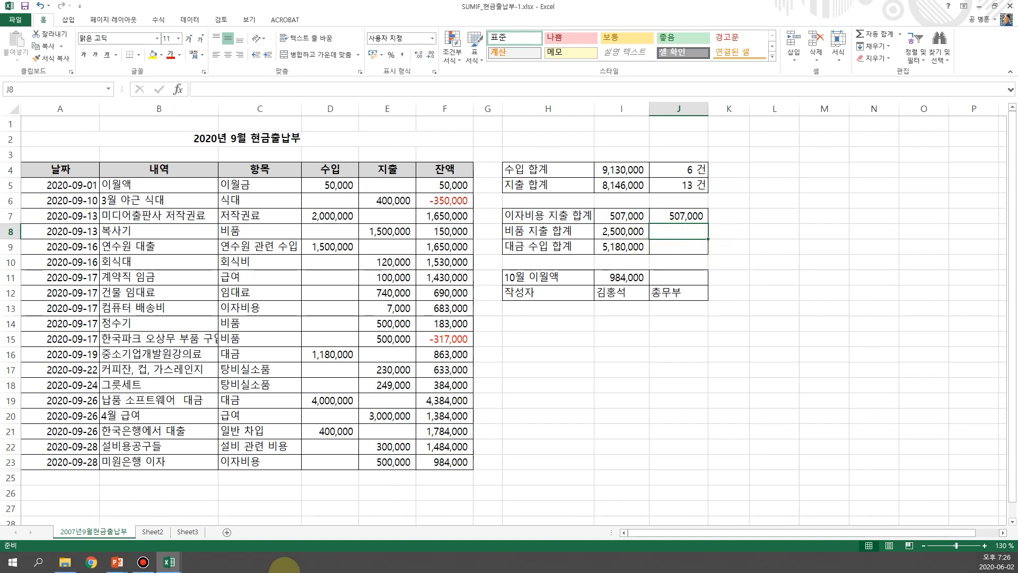
Return to the PowerPoint slideshow and advance from the SUMIF introduction slide
key("alt+Tab")
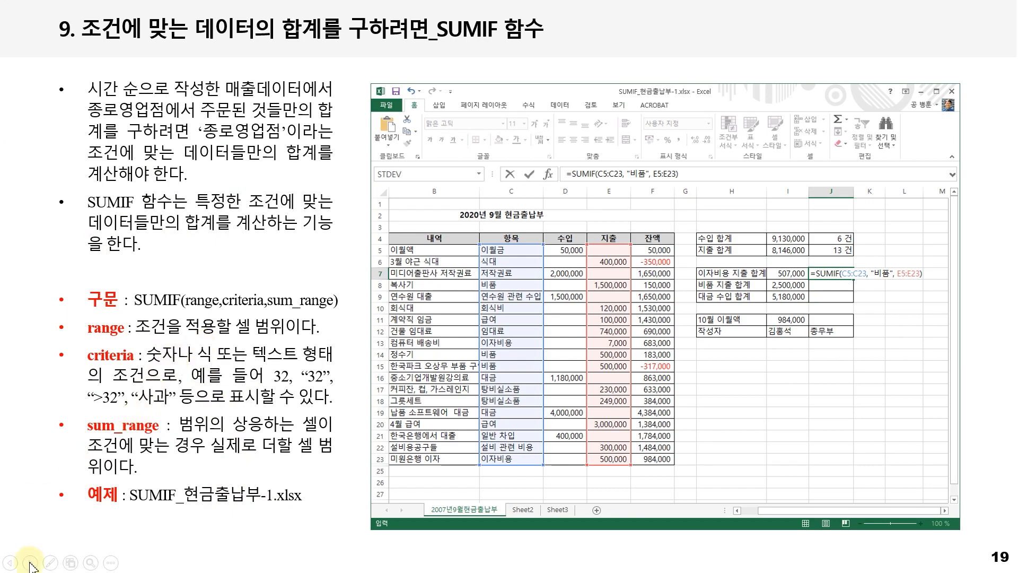
left_click(31, 562)
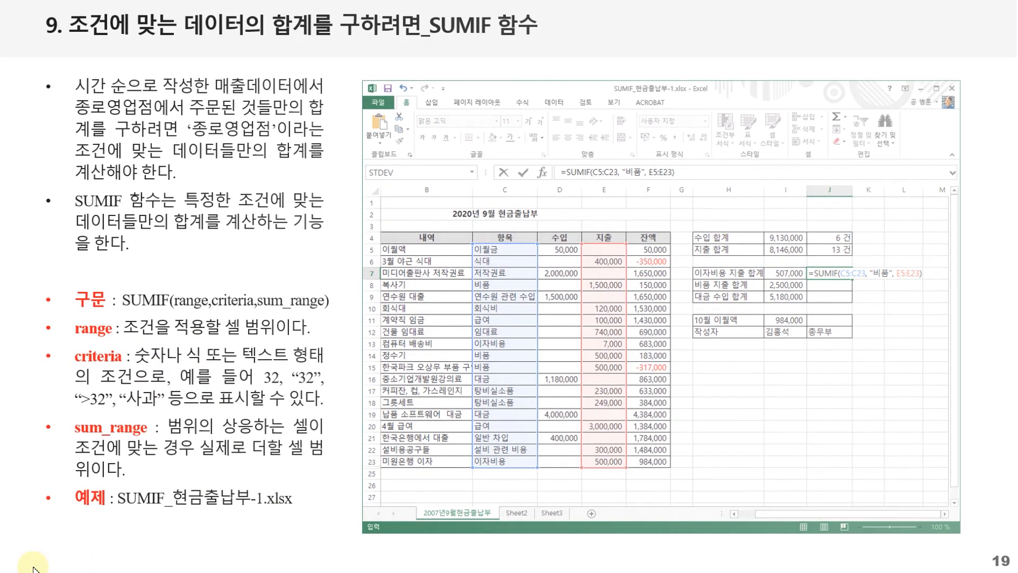